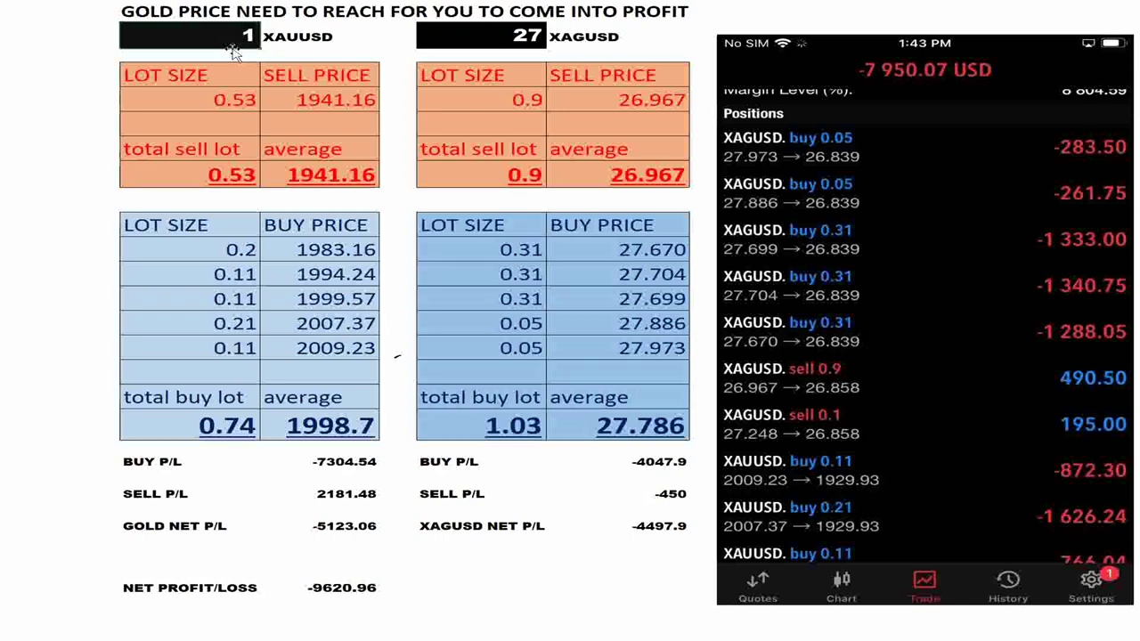
Step: Enter 1930 as the XAUUSD gold price
{"action": "type", "text": "92"}
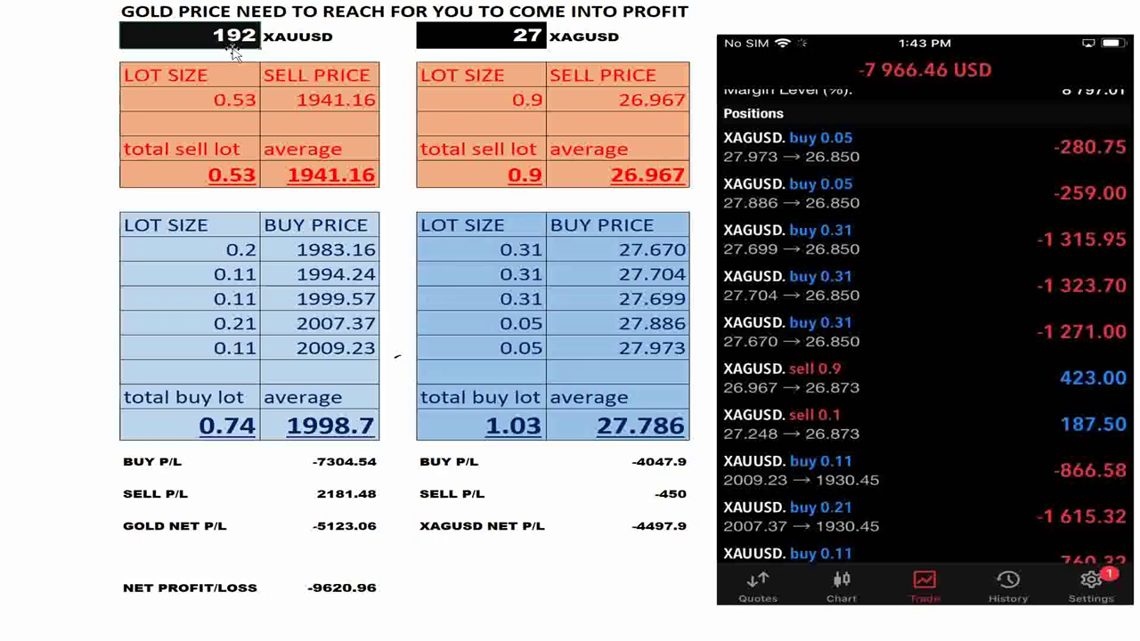
{"action": "key", "text": "BackSpace"}
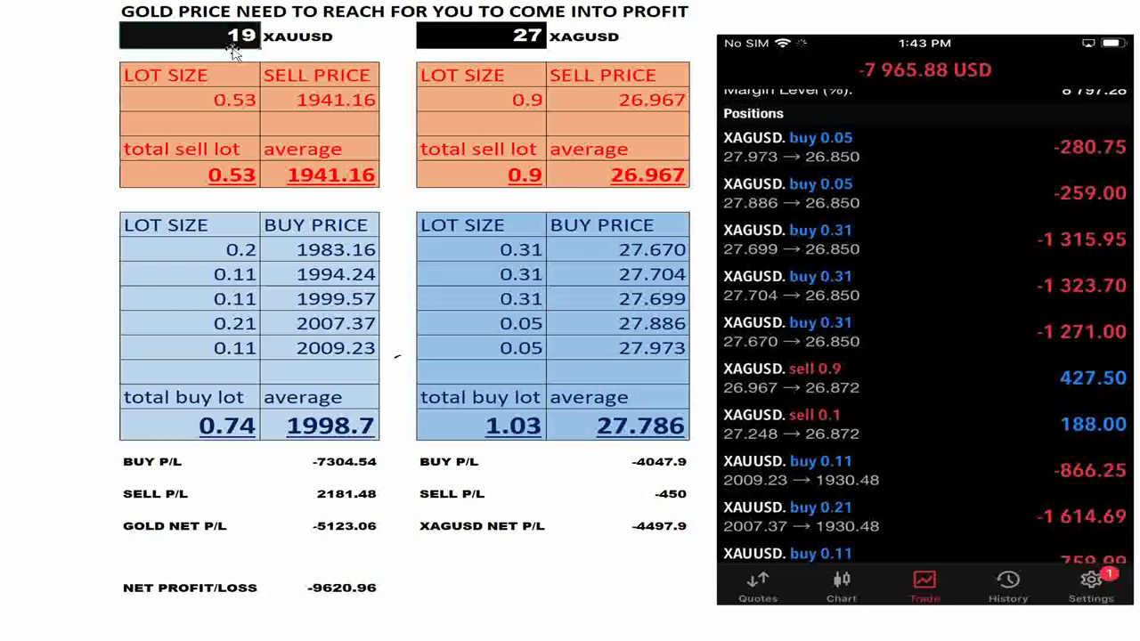
{"action": "type", "text": "30"}
{"action": "key", "text": "Return"}
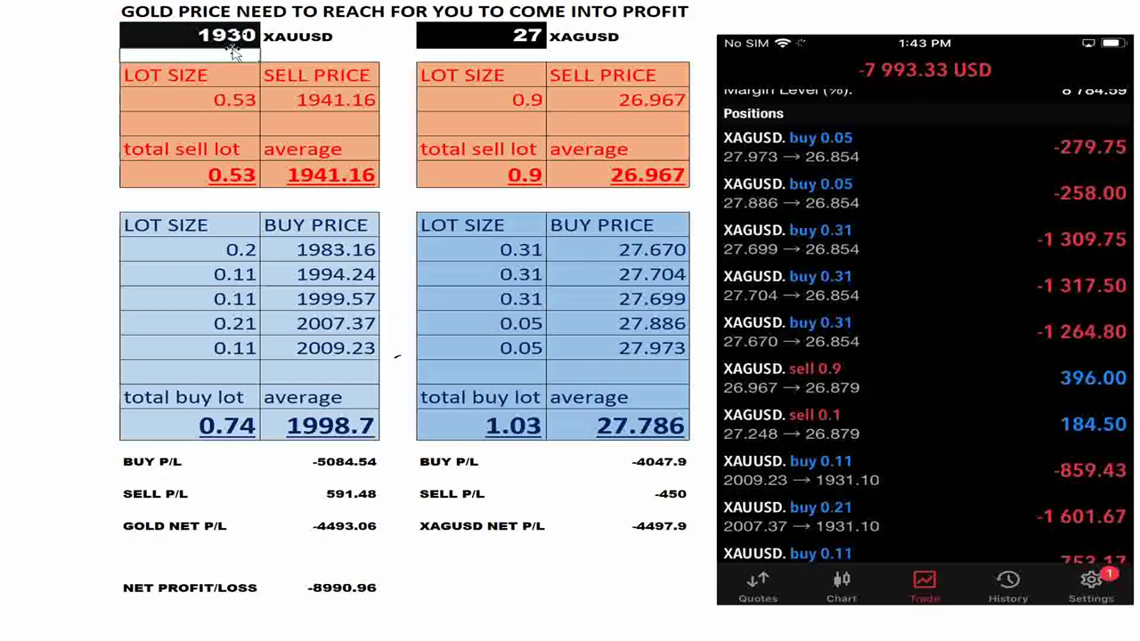
Step: Change the XAGUSD silver price from 27 to 26.86
{"action": "left_click", "coordinate": [532, 35]}
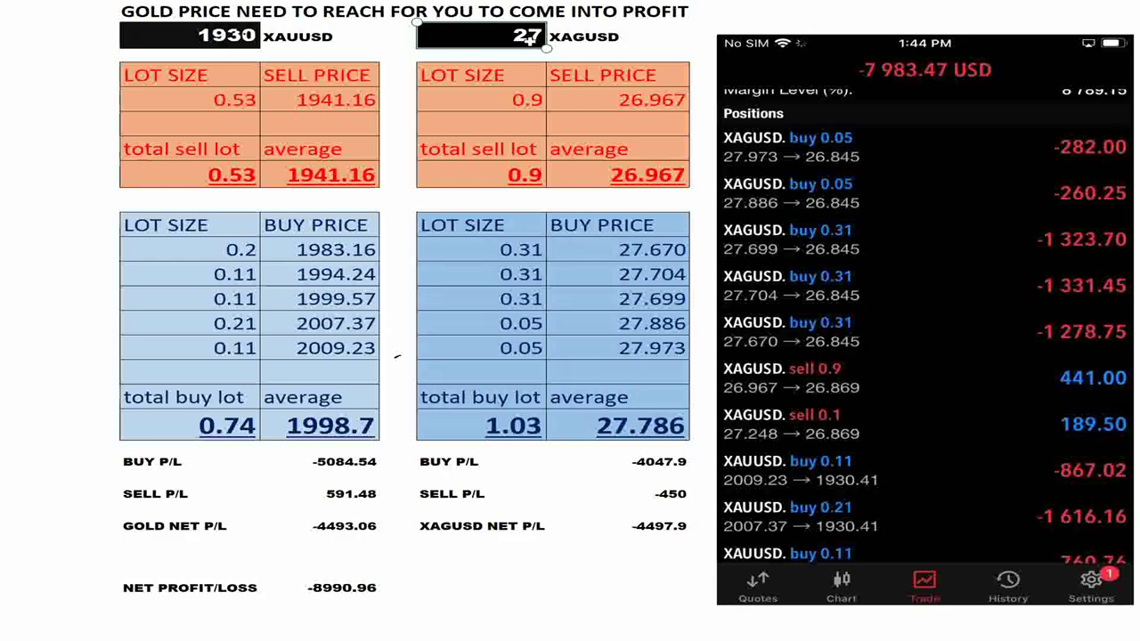
{"action": "double_click", "coordinate": [528, 35]}
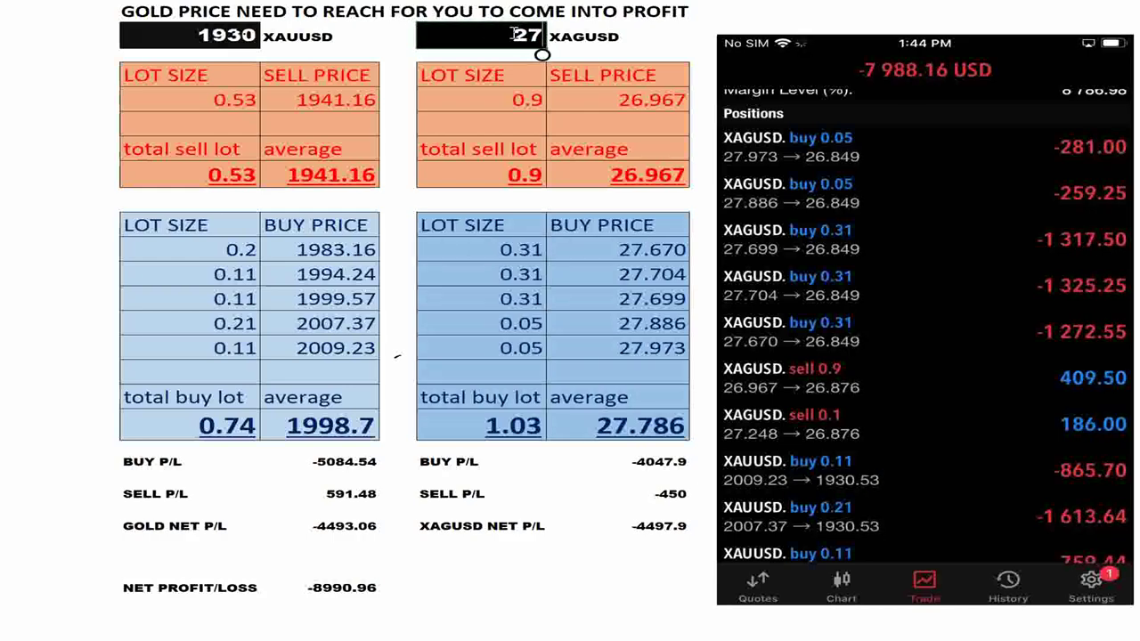
{"action": "key", "text": "BackSpace"}
{"action": "type", "text": "6.8"}
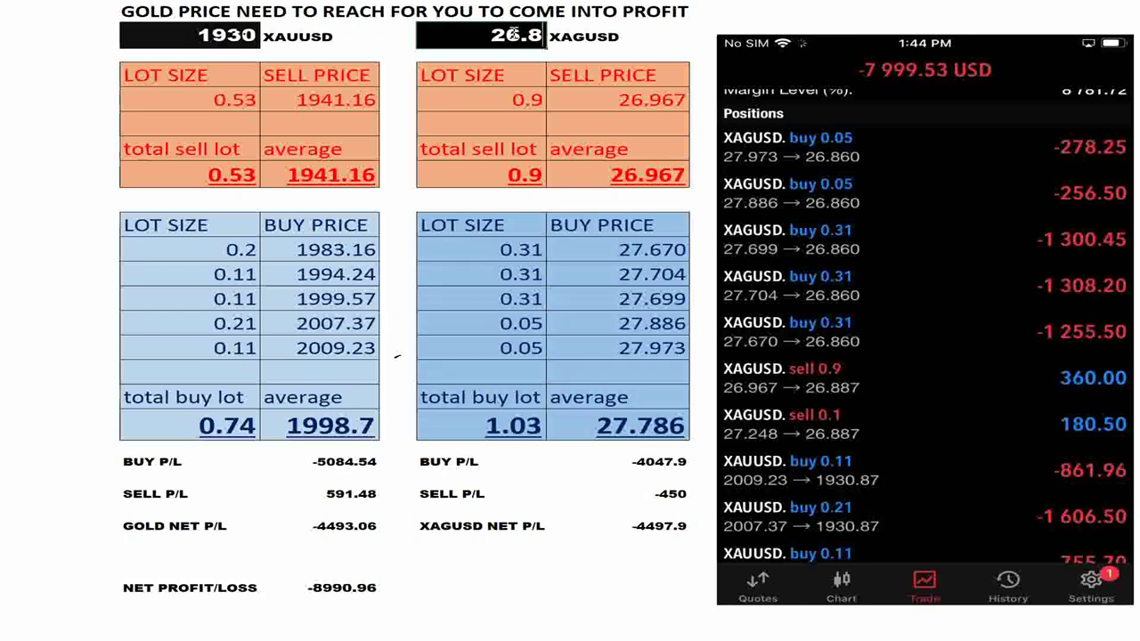
{"action": "type", "text": "6"}
{"action": "key", "text": "Return"}
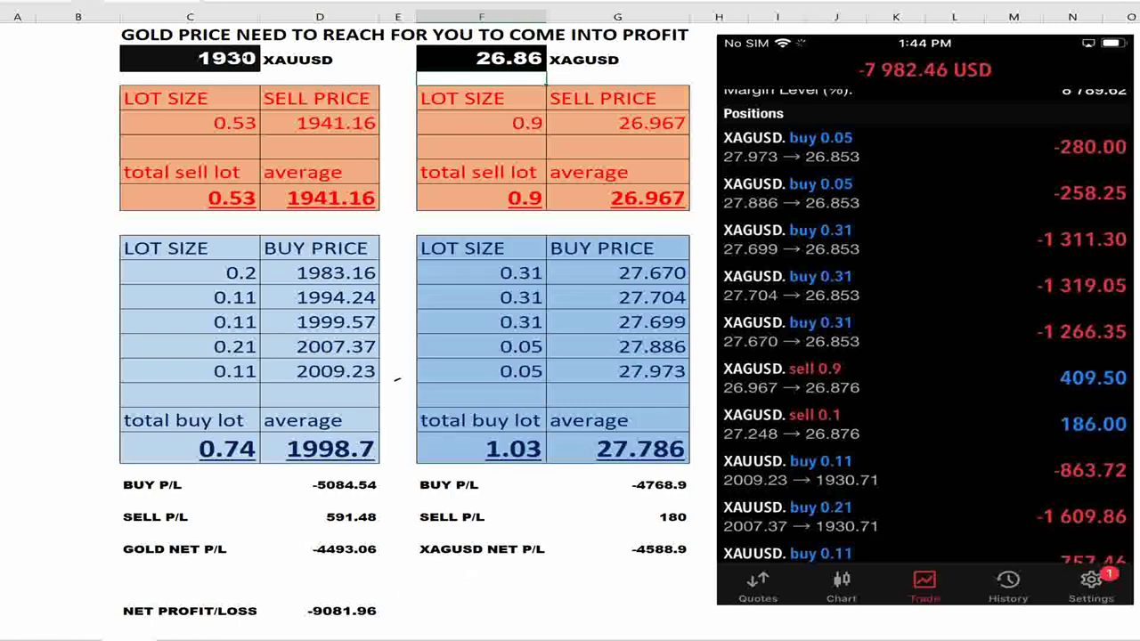
Step: Circle NET PROFIT/LOSS in red and draw arrows to the gold and silver net P/L rows
{"action": "mouse_move", "coordinate": [410, 586]}
{"action": "left_mouse_down"}
{"action": "mouse_move", "coordinate": [145, 590]}
{"action": "mouse_move", "coordinate": [453, 600]}
{"action": "mouse_move", "coordinate": [392, 584]}
{"action": "left_mouse_up"}
{"action": "mouse_move", "coordinate": [307, 578]}
{"action": "left_mouse_down"}
{"action": "mouse_move", "coordinate": [297, 578]}
{"action": "mouse_move", "coordinate": [347, 563]}
{"action": "left_mouse_up"}
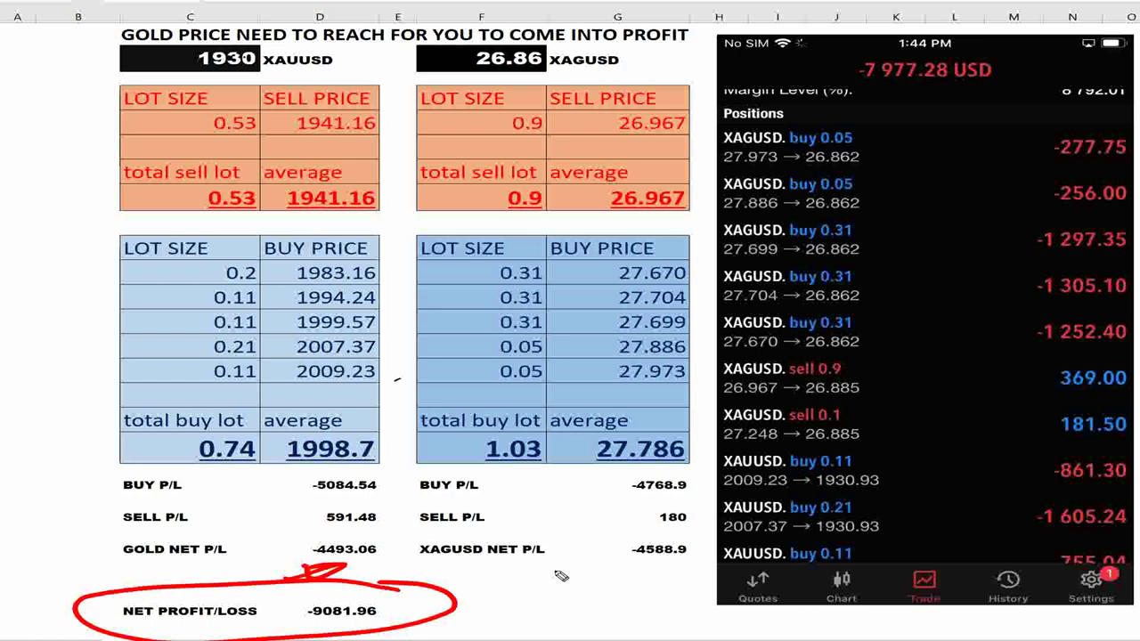
{"action": "mouse_move", "coordinate": [560, 578]}
{"action": "left_mouse_down"}
{"action": "mouse_move", "coordinate": [639, 561]}
{"action": "mouse_move", "coordinate": [599, 574]}
{"action": "left_mouse_up"}
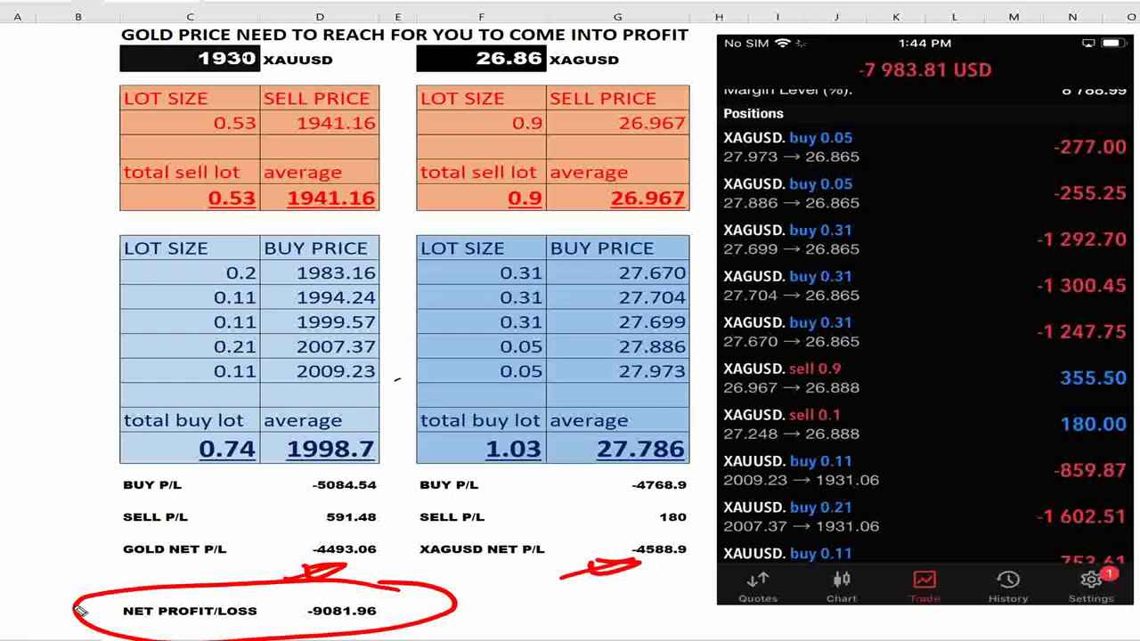
{"action": "mouse_move", "coordinate": [78, 609]}
{"action": "left_mouse_down"}
{"action": "mouse_move", "coordinate": [9, 267]}
{"action": "mouse_move", "coordinate": [78, 50]}
{"action": "mouse_move", "coordinate": [118, 34]}
{"action": "left_mouse_up"}
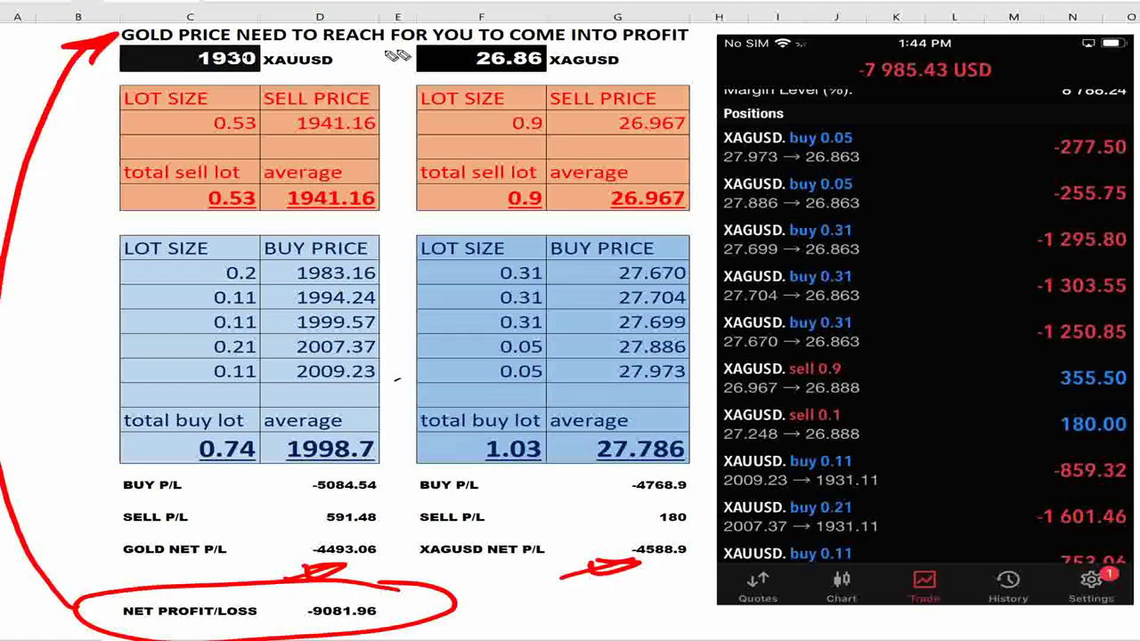
{"action": "mouse_move", "coordinate": [52, 101]}
{"action": "left_mouse_down"}
{"action": "mouse_move", "coordinate": [417, 55]}
{"action": "mouse_move", "coordinate": [381, 65]}
{"action": "mouse_move", "coordinate": [398, 44]}
{"action": "mouse_move", "coordinate": [405, 55]}
{"action": "left_mouse_up"}
Step: Handwrite 'Current price' beside the price cells and begin editing the 1930 gold price
{"action": "mouse_move", "coordinate": [25, 278]}
{"action": "left_mouse_down"}
{"action": "mouse_move", "coordinate": [18, 267]}
{"action": "mouse_move", "coordinate": [89, 182]}
{"action": "mouse_move", "coordinate": [78, 162]}
{"action": "mouse_move", "coordinate": [87, 175]}
{"action": "left_mouse_up"}
{"action": "mouse_move", "coordinate": [39, 319]}
{"action": "left_mouse_down"}
{"action": "mouse_move", "coordinate": [98, 256]}
{"action": "mouse_move", "coordinate": [107, 225]}
{"action": "left_mouse_up"}
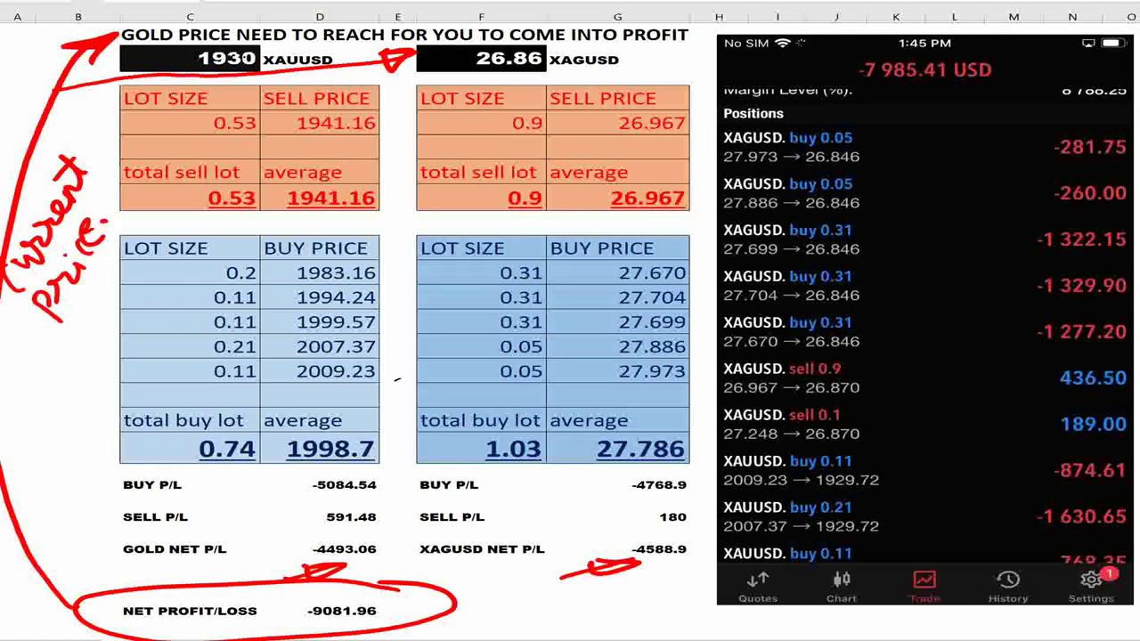
{"action": "left_click", "coordinate": [239, 59]}
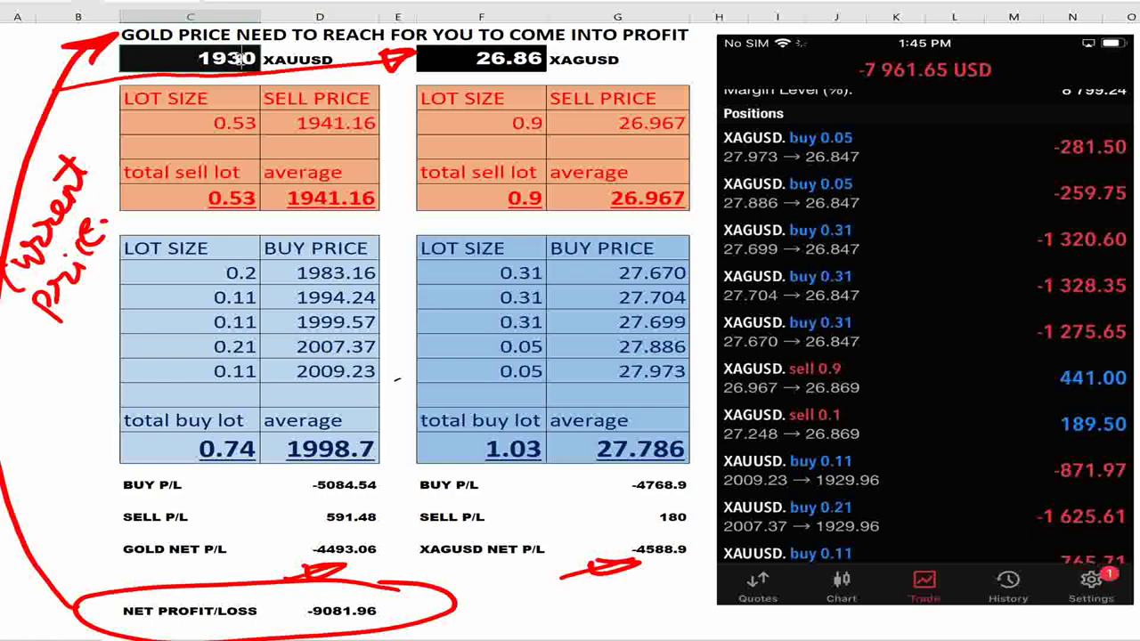
{"action": "double_click", "coordinate": [239, 59]}
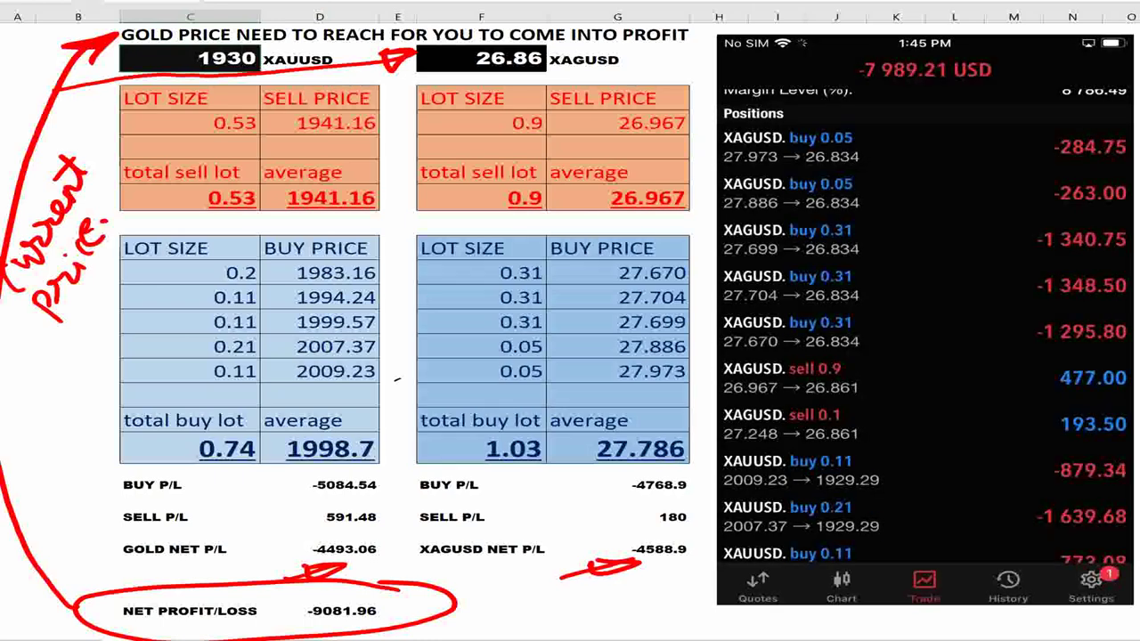
Step: Replace the gold price with 2150
{"action": "key", "text": "BackSpace"}
{"action": "key", "text": "BackSpace"}
{"action": "key", "text": "BackSpace"}
{"action": "key", "text": "BackSpace"}
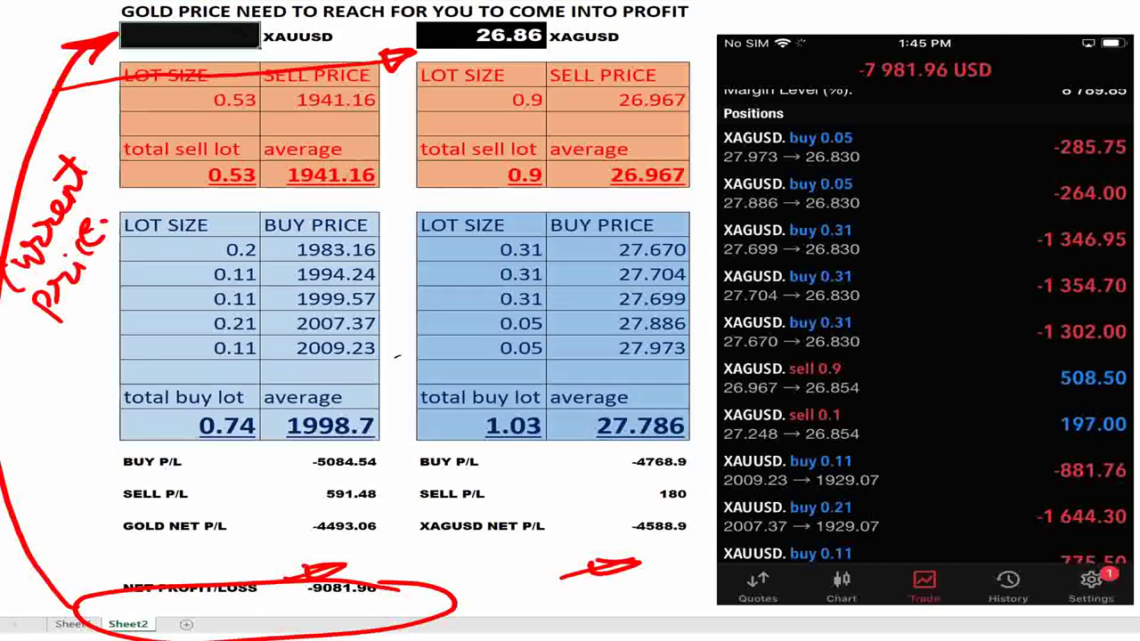
{"action": "type", "text": "19301"}
{"action": "key", "text": "BackSpace"}
{"action": "key", "text": "BackSpace"}
{"action": "key", "text": "BackSpace"}
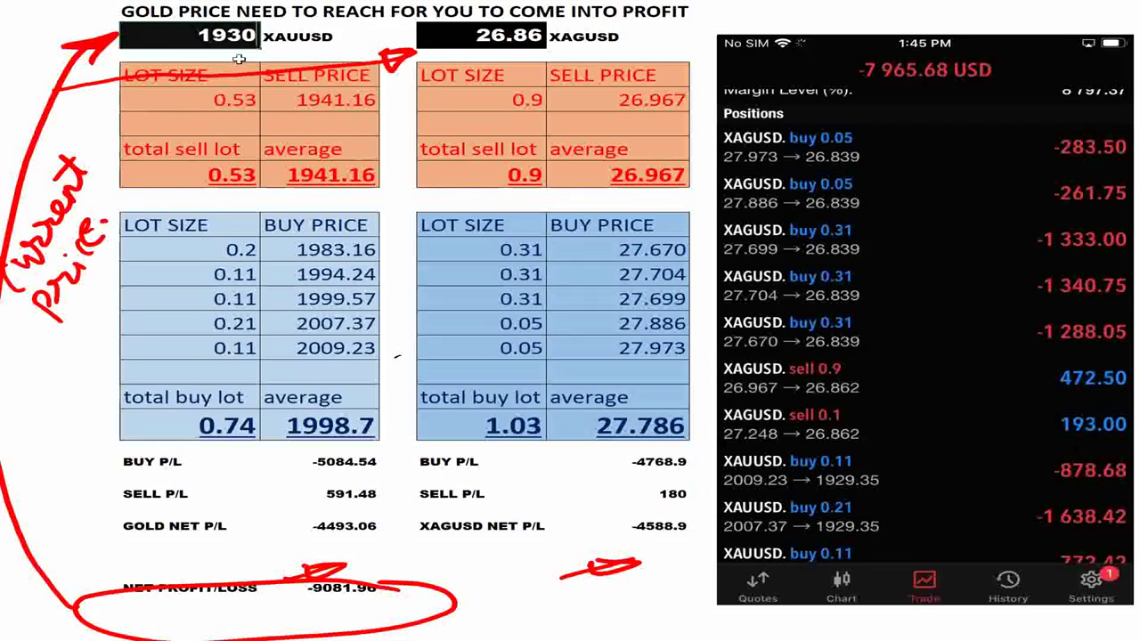
{"action": "type", "text": "2"}
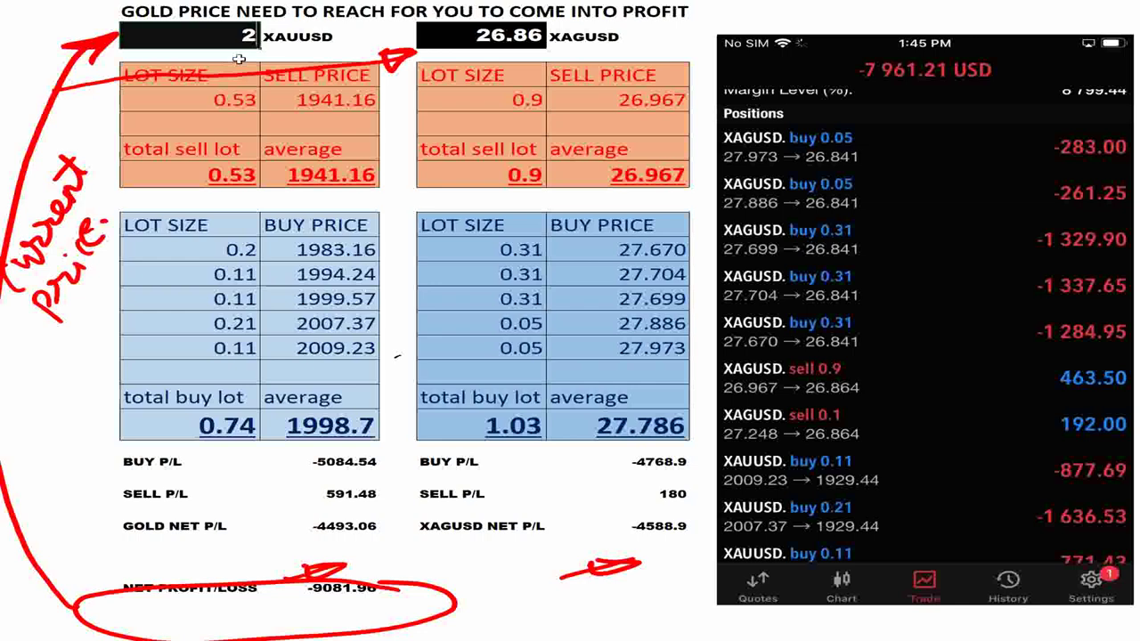
{"action": "type", "text": "150"}
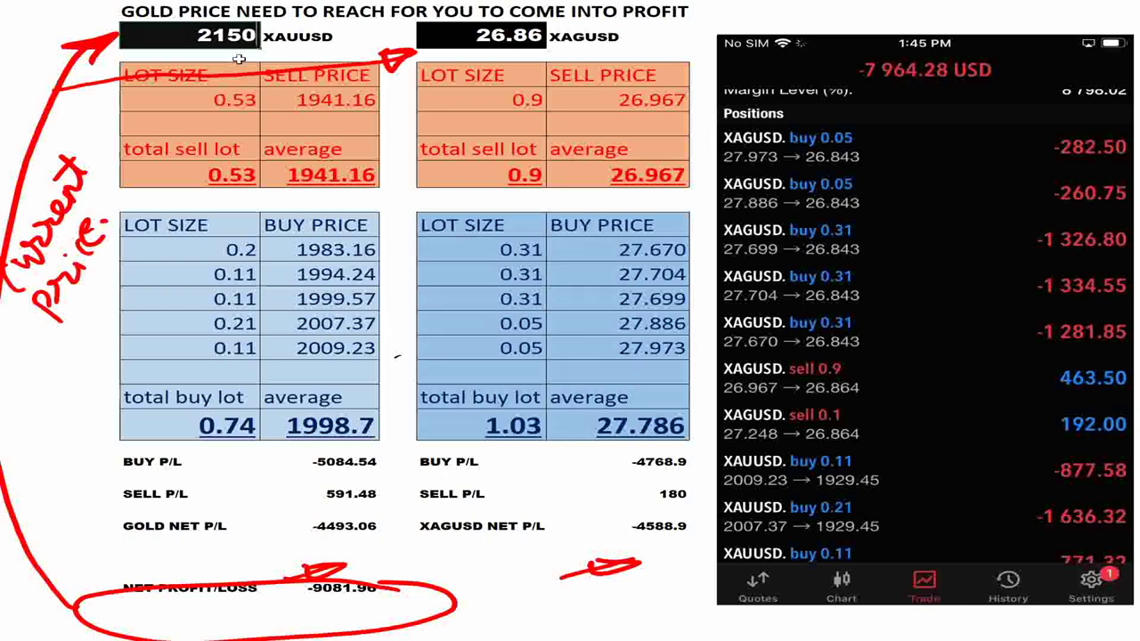
{"action": "key", "text": "Return"}
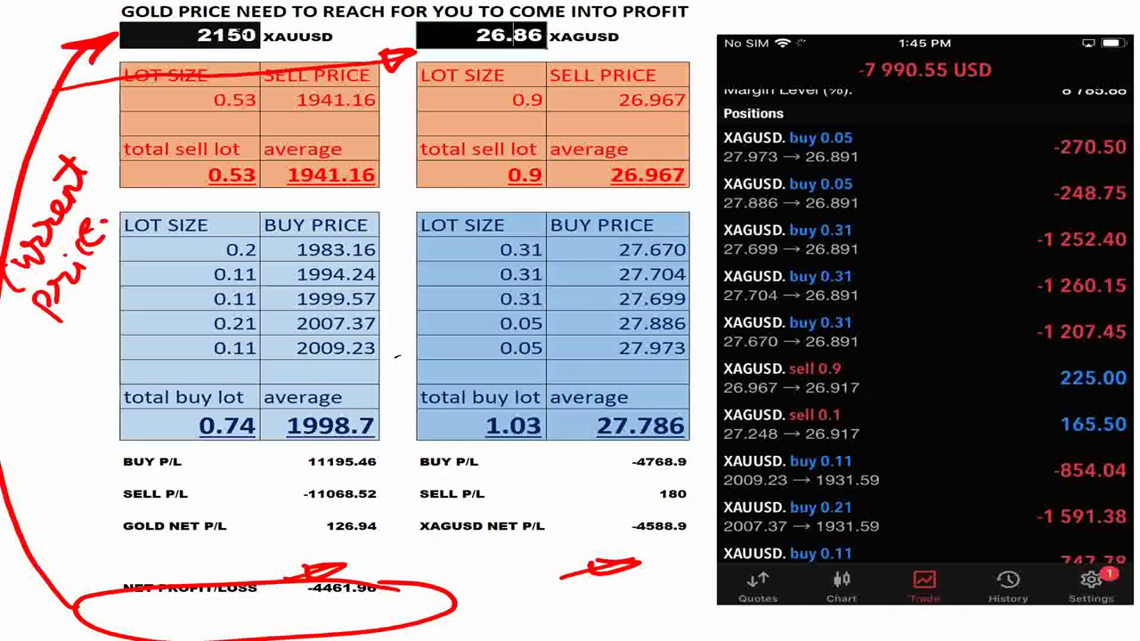
Step: Set the silver price to 35 and circle the 702.1 silver net P/L
{"action": "left_click_drag", "start_coordinate": [538, 35], "coordinate": [414, 11]}
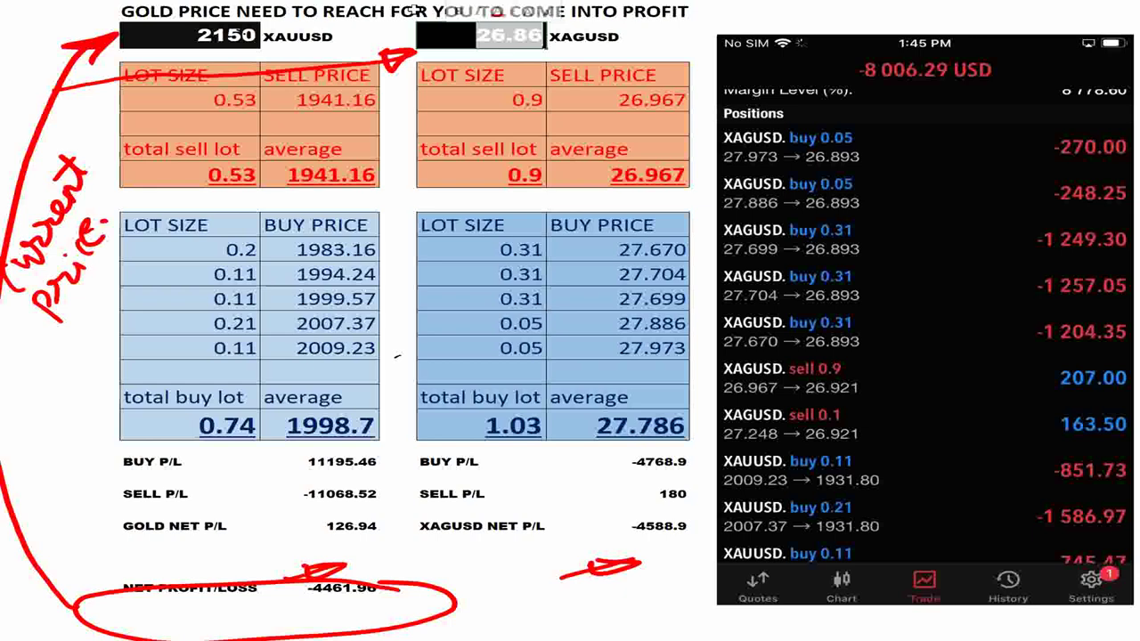
{"action": "type", "text": "35"}
{"action": "key", "text": "Return"}
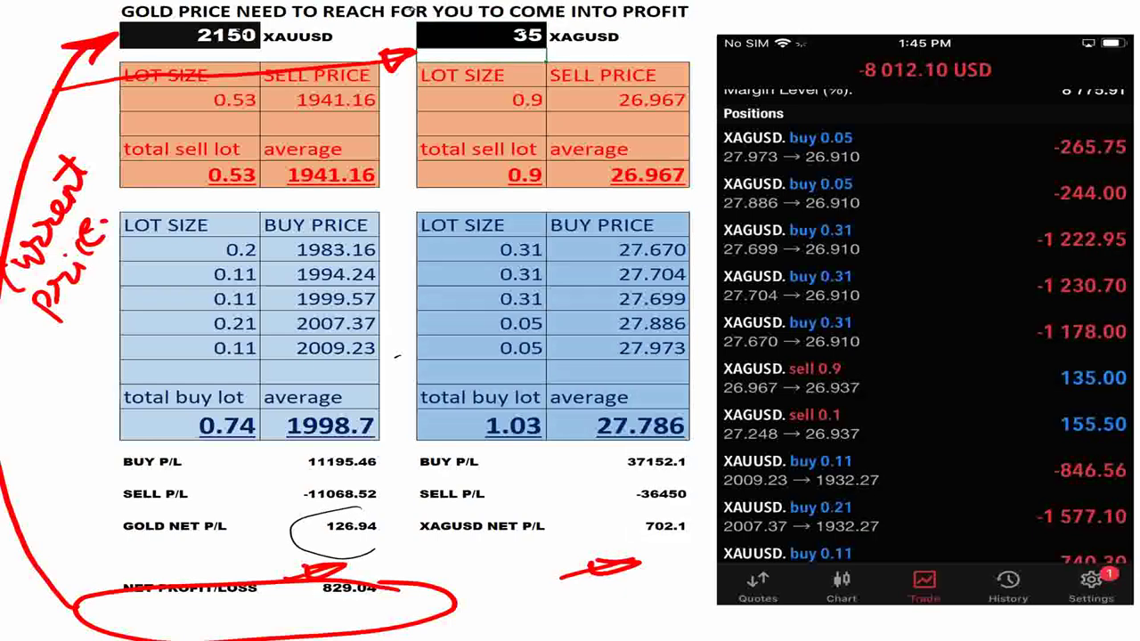
{"action": "left_click_drag", "start_coordinate": [659, 512], "coordinate": [605, 537]}
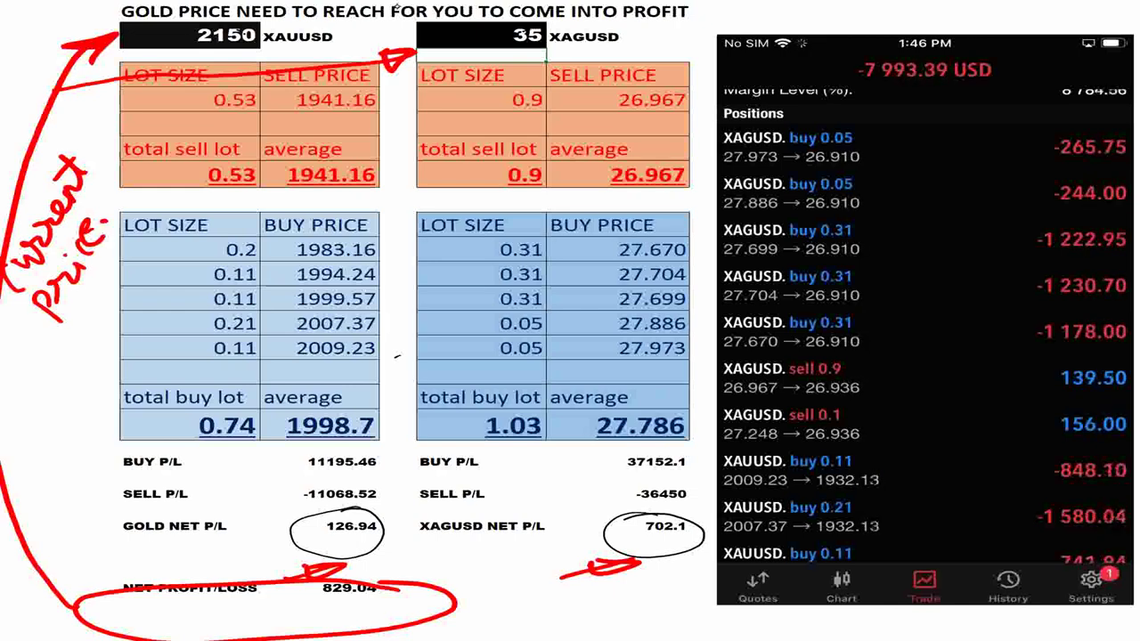
Step: Handwrite 'Break even @ 2150 → can take 3 to 6 months' in red below the totals
{"action": "mouse_move", "coordinate": [480, 623]}
{"action": "left_mouse_down"}
{"action": "mouse_move", "coordinate": [532, 616]}
{"action": "mouse_move", "coordinate": [580, 589]}
{"action": "mouse_move", "coordinate": [584, 602]}
{"action": "mouse_move", "coordinate": [694, 554]}
{"action": "mouse_move", "coordinate": [677, 570]}
{"action": "left_mouse_up"}
{"action": "mouse_move", "coordinate": [556, 615]}
{"action": "left_mouse_down"}
{"action": "mouse_move", "coordinate": [632, 623]}
{"action": "mouse_move", "coordinate": [670, 616]}
{"action": "mouse_move", "coordinate": [678, 595]}
{"action": "left_mouse_up"}
{"action": "mouse_move", "coordinate": [648, 638]}
{"action": "left_mouse_down"}
{"action": "mouse_move", "coordinate": [723, 611]}
{"action": "mouse_move", "coordinate": [764, 629]}
{"action": "left_mouse_up"}
{"action": "mouse_move", "coordinate": [791, 623]}
{"action": "left_mouse_down"}
{"action": "mouse_move", "coordinate": [787, 632]}
{"action": "mouse_move", "coordinate": [866, 621]}
{"action": "mouse_move", "coordinate": [992, 633]}
{"action": "left_mouse_up"}
{"action": "mouse_move", "coordinate": [997, 621]}
{"action": "left_mouse_down"}
{"action": "mouse_move", "coordinate": [1039, 618]}
{"action": "mouse_move", "coordinate": [1033, 632]}
{"action": "mouse_move", "coordinate": [1137, 618]}
{"action": "left_mouse_up"}
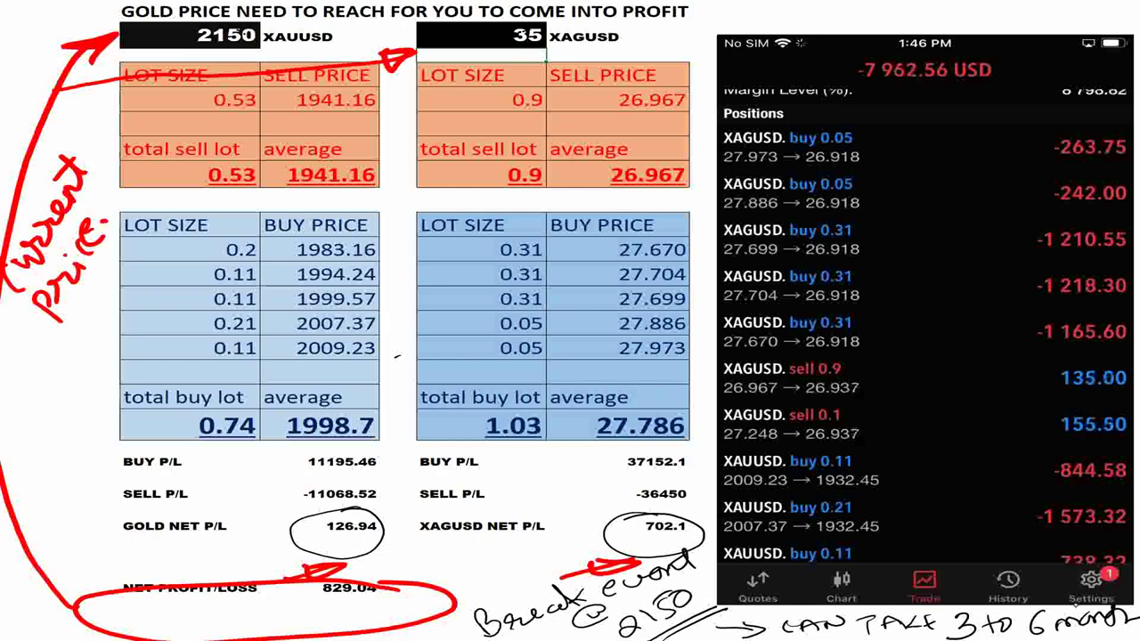
Step: Switch to the trading statement report and back, then select the SELL P/L row values
{"action": "mouse_move", "coordinate": [755, 639]}
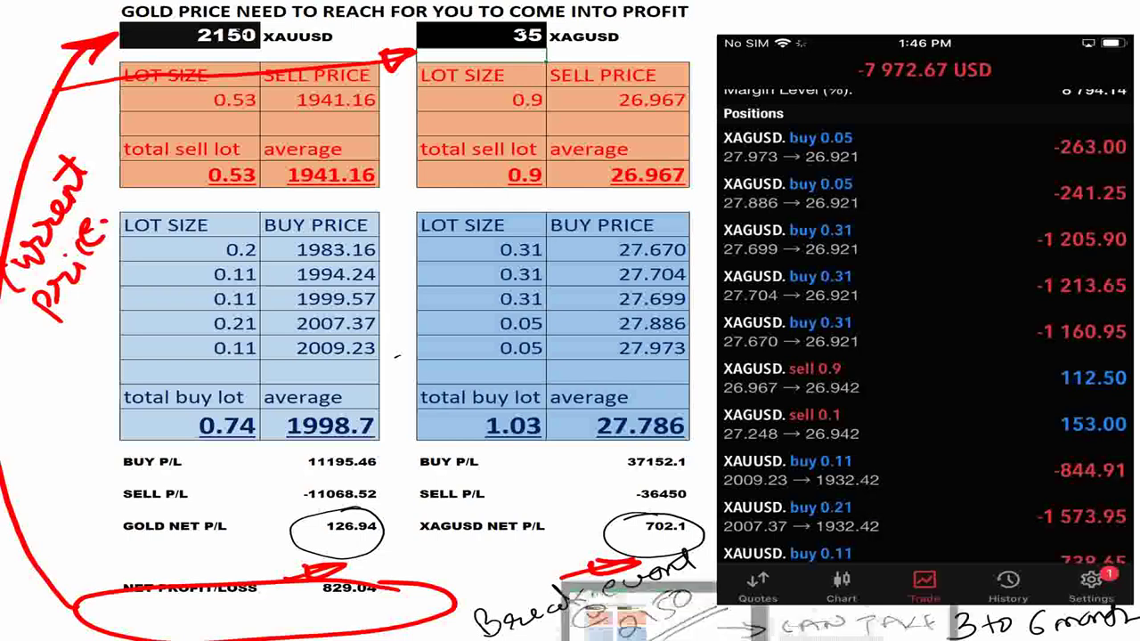
{"action": "left_click", "coordinate": [850, 612]}
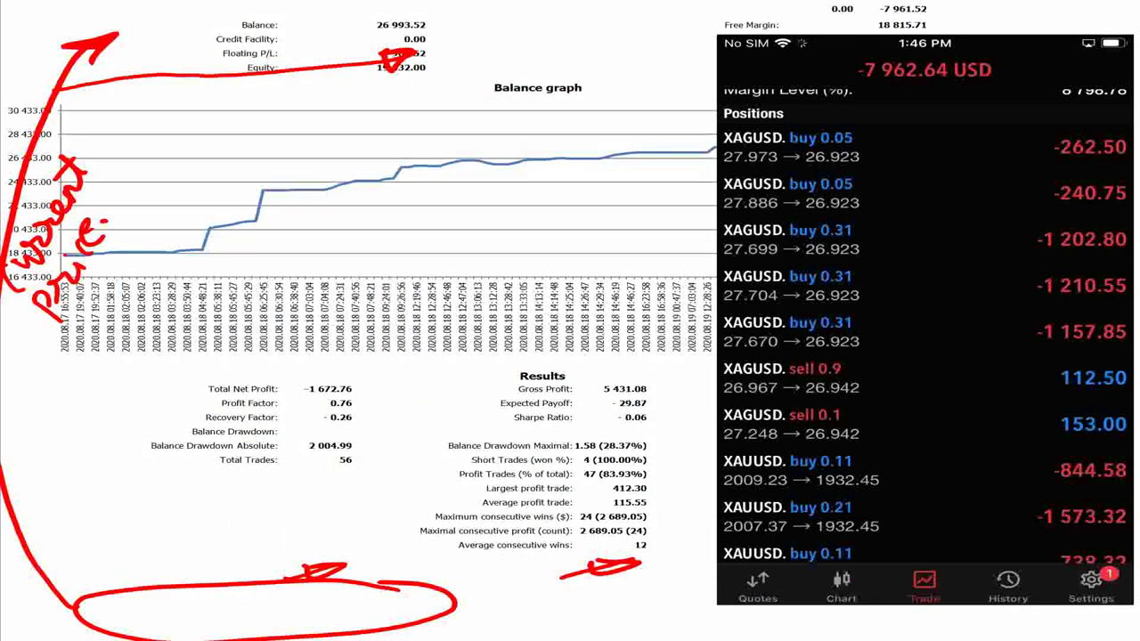
{"action": "key", "text": "alt+Tab"}
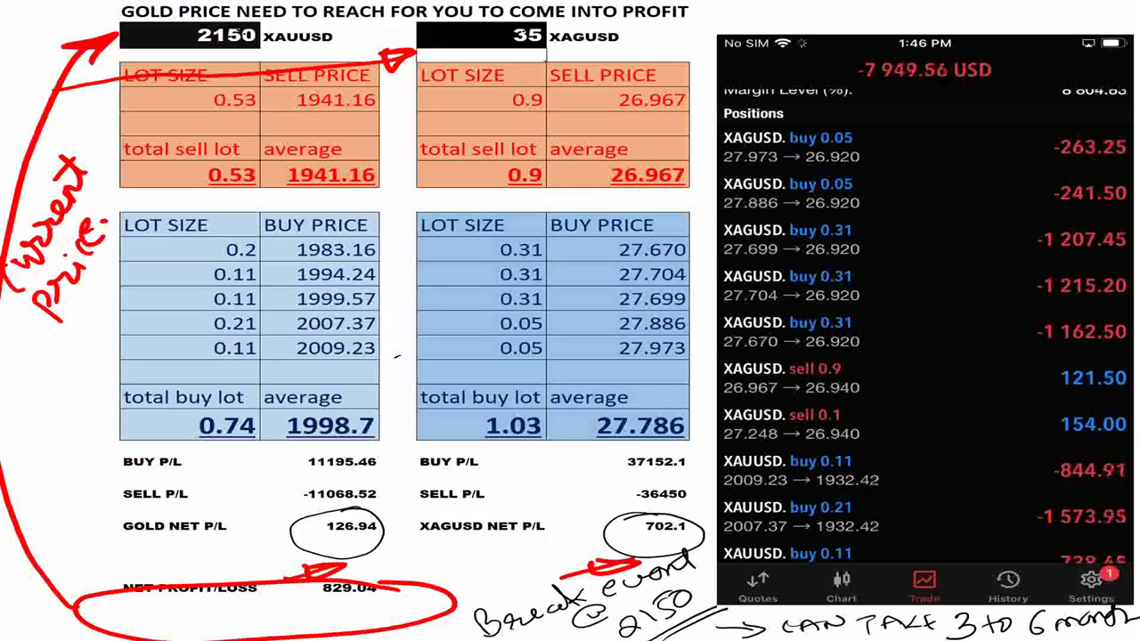
{"action": "mouse_move", "coordinate": [466, 554]}
{"action": "left_mouse_down"}
{"action": "mouse_move", "coordinate": [471, 566]}
{"action": "mouse_move", "coordinate": [495, 564]}
{"action": "left_mouse_up"}
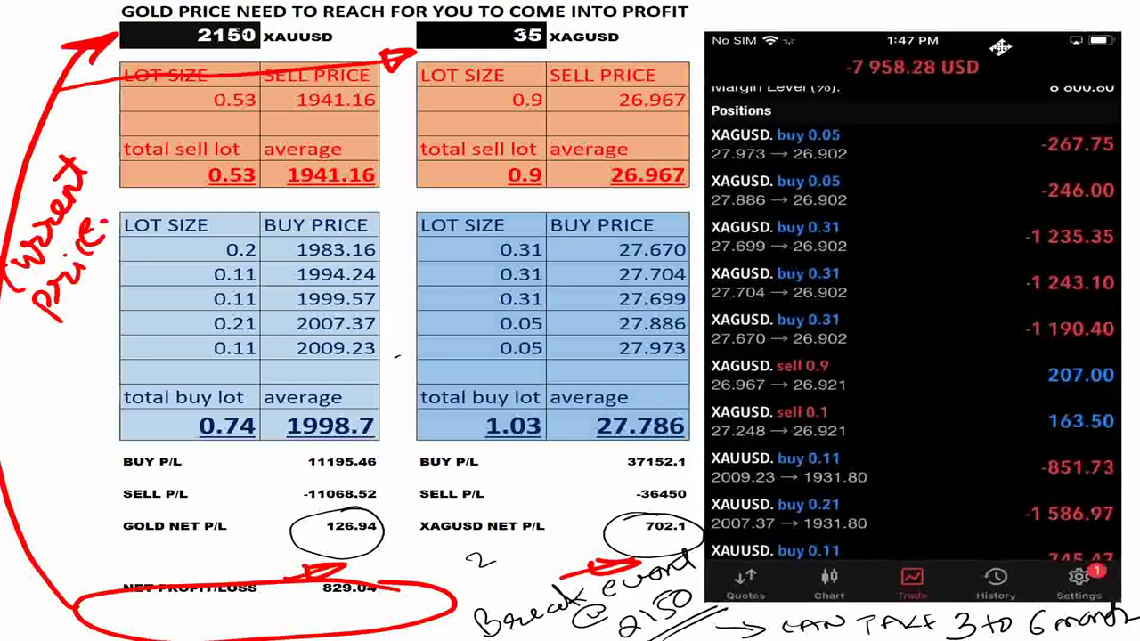
{"action": "left_click_drag", "start_coordinate": [214, 495], "coordinate": [365, 495]}
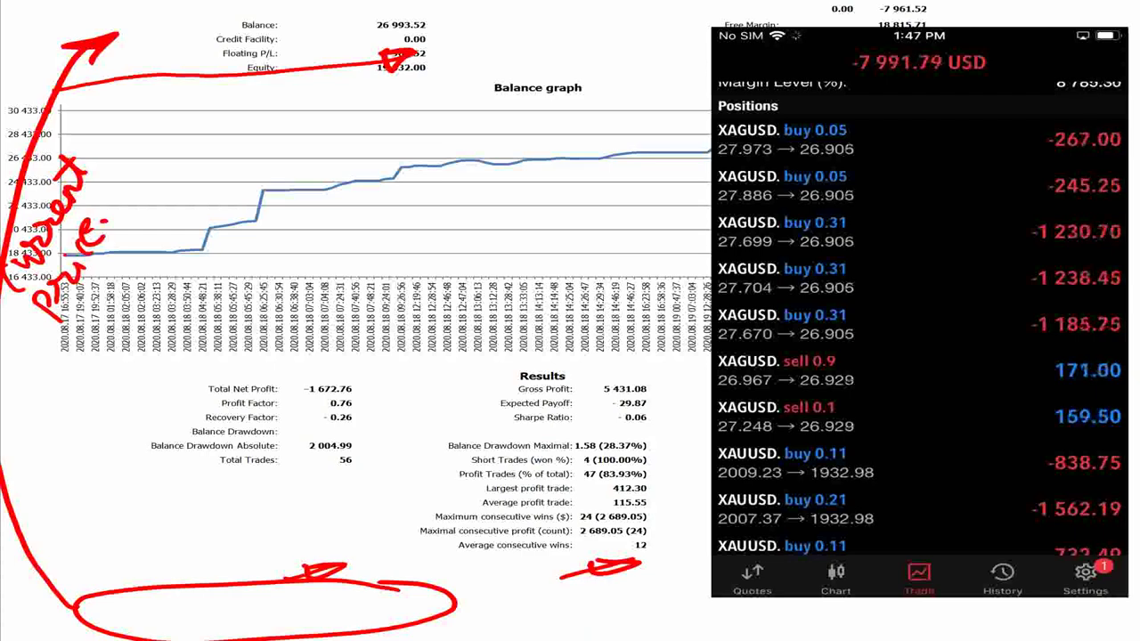
Step: Reposition the phone mirror over the statement report to show its trade history
{"action": "mouse_move", "coordinate": [916, 110]}
{"action": "left_mouse_down"}
{"action": "mouse_move", "coordinate": [519, 170]}
{"action": "mouse_move", "coordinate": [771, 84]}
{"action": "mouse_move", "coordinate": [911, 102]}
{"action": "left_mouse_up"}
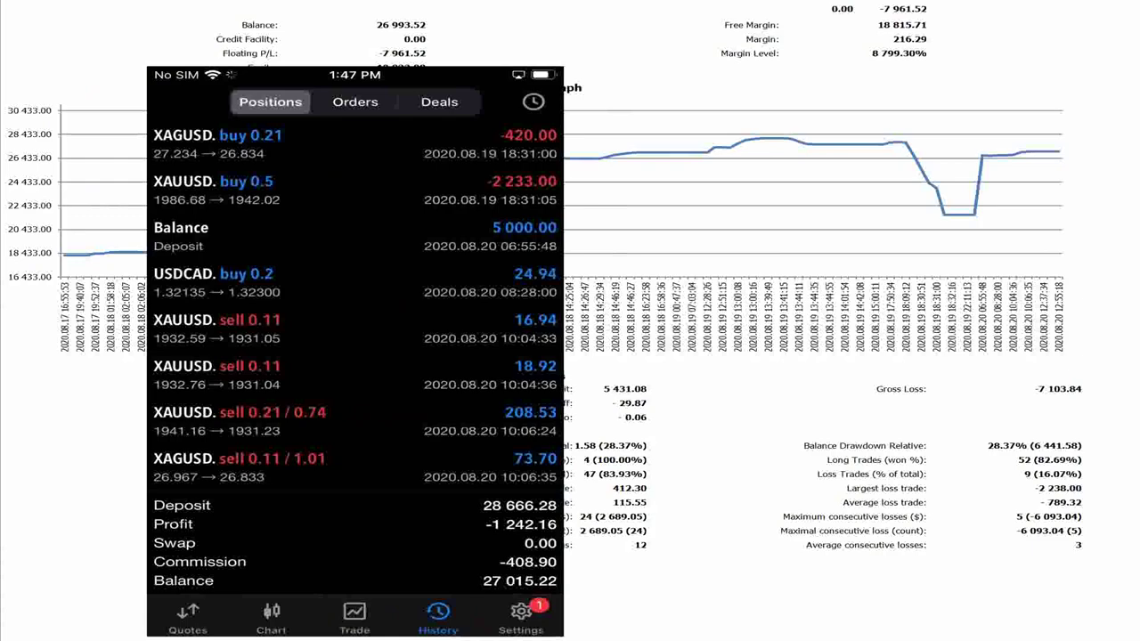
Step: Circle the -1 242.16 profit on the phone and in the Deals table total
{"action": "scroll", "coordinate": [801, 321], "scroll_direction": "up", "scroll_amount": 8}
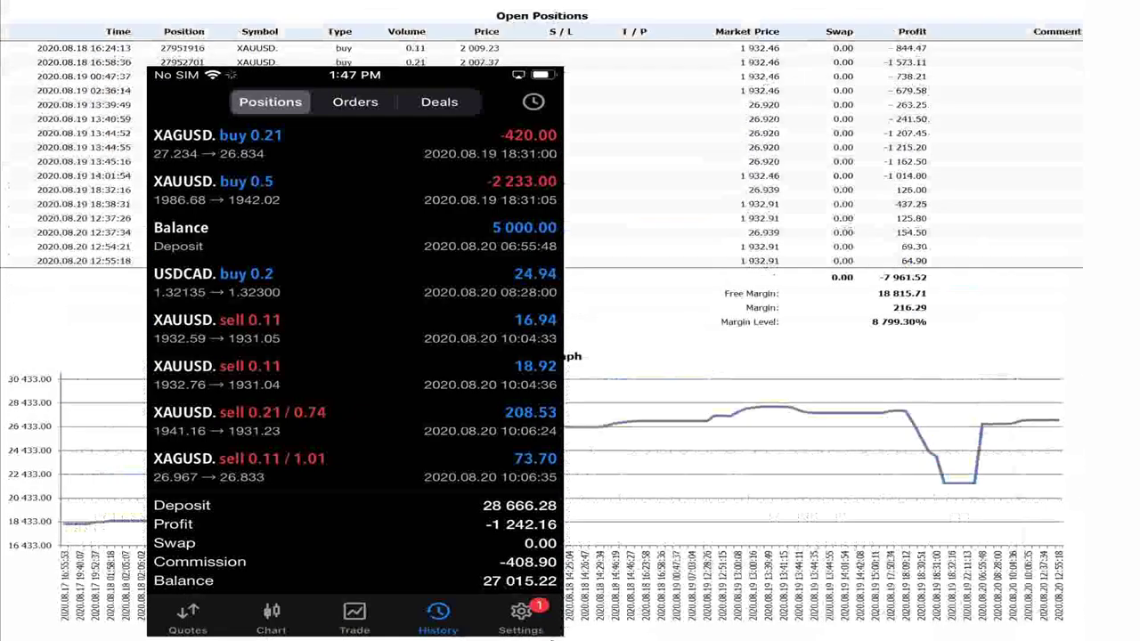
{"action": "scroll", "coordinate": [819, 321], "scroll_direction": "up", "scroll_amount": 3}
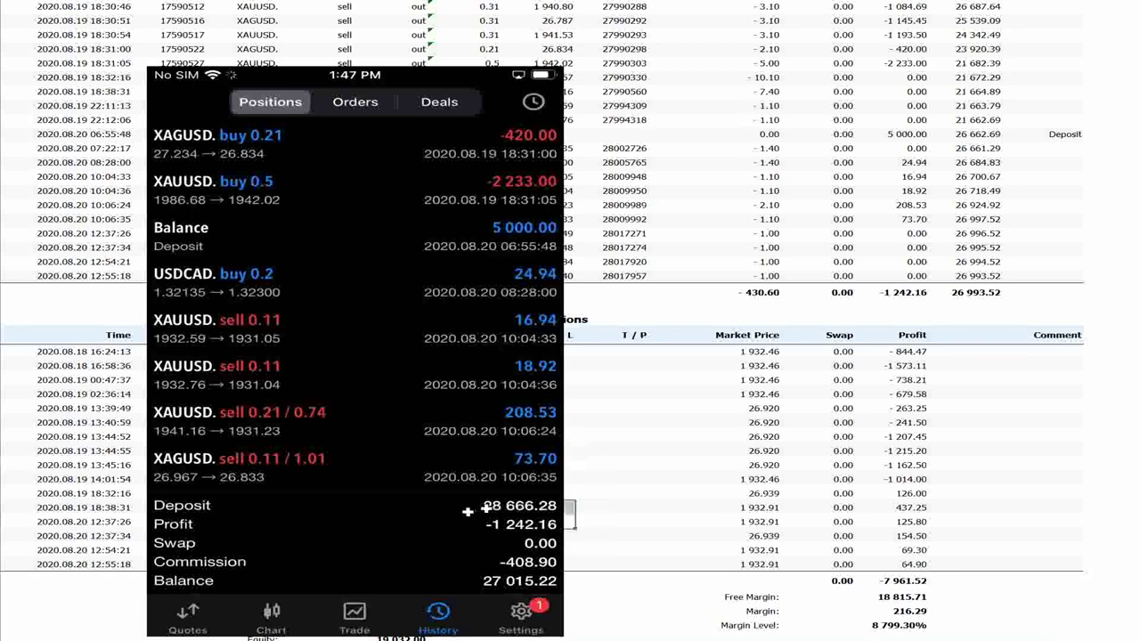
{"action": "left_click_drag", "start_coordinate": [562, 515], "coordinate": [576, 558]}
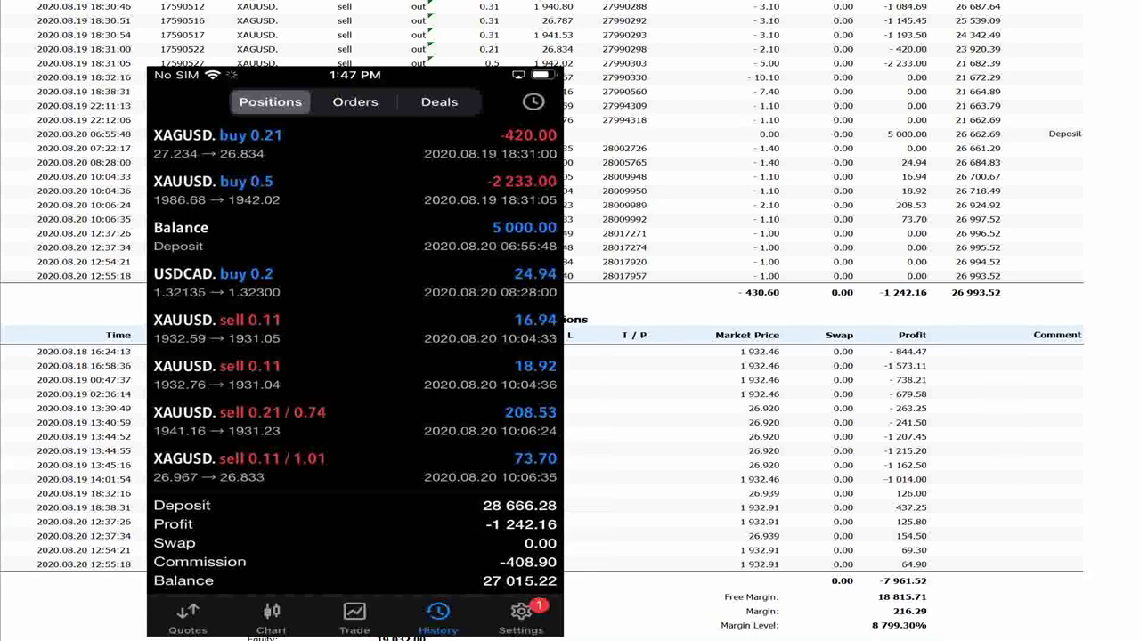
{"action": "mouse_move", "coordinate": [561, 500]}
{"action": "left_mouse_down"}
{"action": "mouse_move", "coordinate": [529, 495]}
{"action": "mouse_move", "coordinate": [595, 525]}
{"action": "mouse_move", "coordinate": [598, 513]}
{"action": "left_mouse_up"}
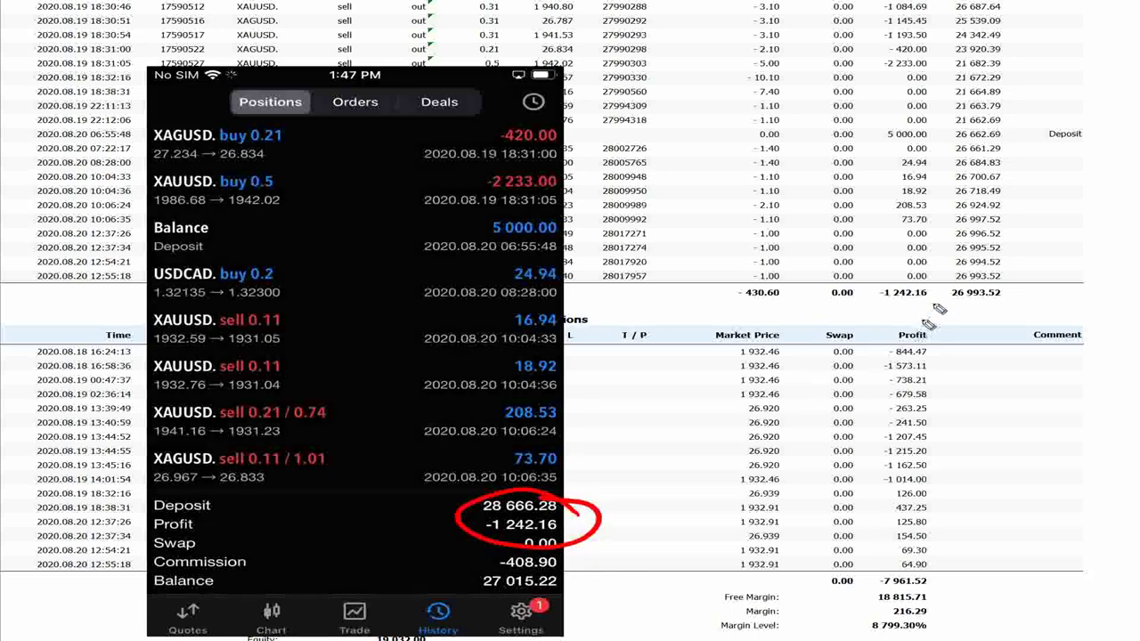
{"action": "mouse_move", "coordinate": [945, 294]}
{"action": "left_mouse_down"}
{"action": "mouse_move", "coordinate": [865, 290]}
{"action": "mouse_move", "coordinate": [879, 286]}
{"action": "left_mouse_up"}
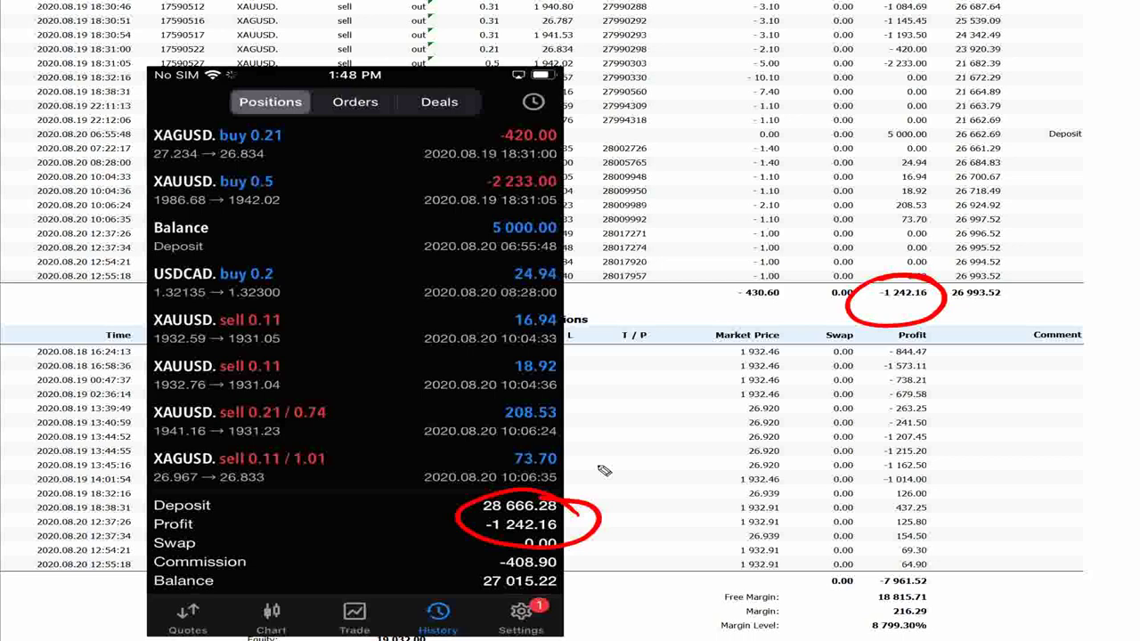
Step: Join the two -1 242.16 figures with an arrow and write 'Trading History'
{"action": "mouse_move", "coordinate": [1042, 381]}
{"action": "left_mouse_down"}
{"action": "mouse_move", "coordinate": [1043, 428]}
{"action": "mouse_move", "coordinate": [1040, 391]}
{"action": "mouse_move", "coordinate": [1046, 408]}
{"action": "left_mouse_up"}
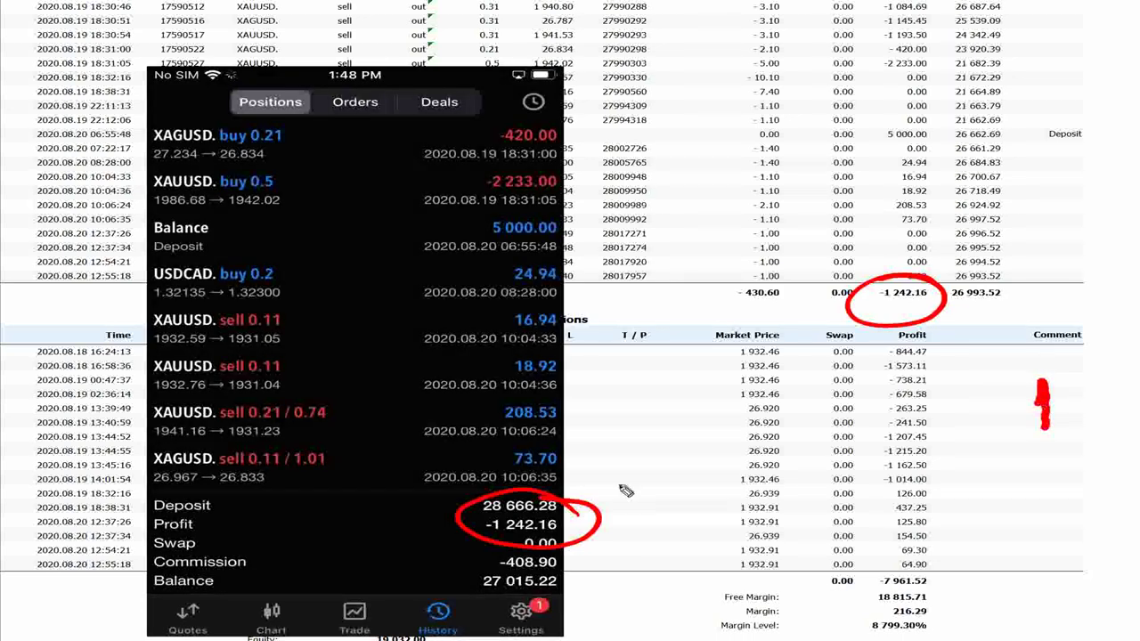
{"action": "left_click_drag", "start_coordinate": [589, 511], "coordinate": [847, 301]}
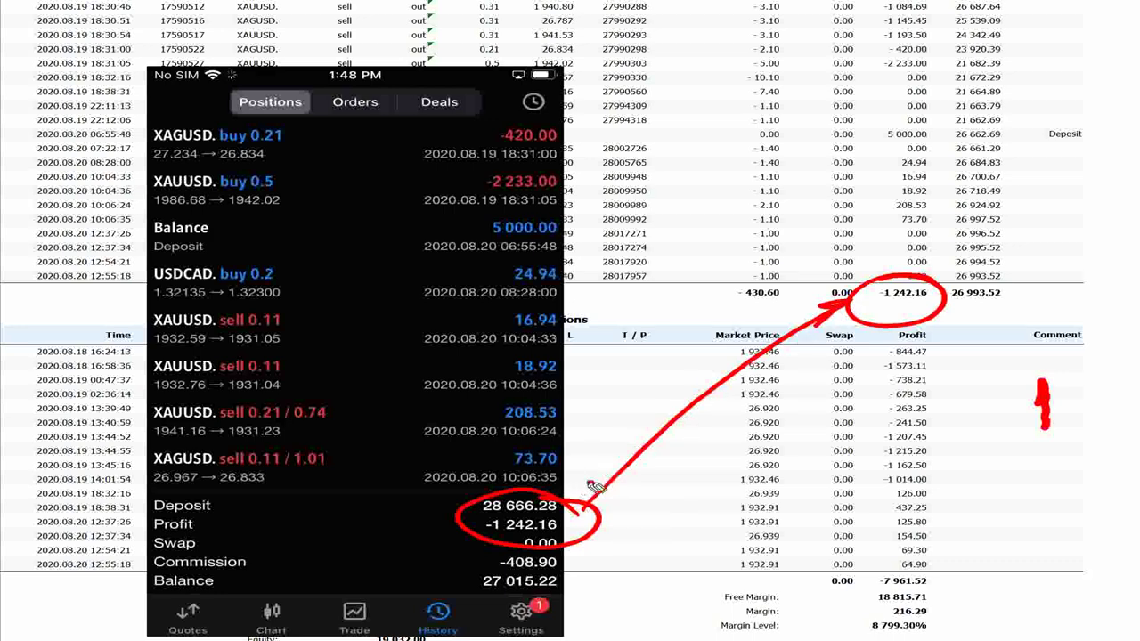
{"action": "left_click_drag", "start_coordinate": [586, 485], "coordinate": [607, 511]}
{"action": "mouse_move", "coordinate": [952, 498]}
{"action": "left_mouse_down"}
{"action": "mouse_move", "coordinate": [970, 473]}
{"action": "mouse_move", "coordinate": [1054, 461]}
{"action": "mouse_move", "coordinate": [1107, 426]}
{"action": "mouse_move", "coordinate": [1111, 485]}
{"action": "left_mouse_up"}
{"action": "mouse_move", "coordinate": [1035, 513]}
{"action": "left_mouse_down"}
{"action": "mouse_move", "coordinate": [1019, 547]}
{"action": "mouse_move", "coordinate": [1123, 494]}
{"action": "mouse_move", "coordinate": [1105, 536]}
{"action": "left_mouse_up"}
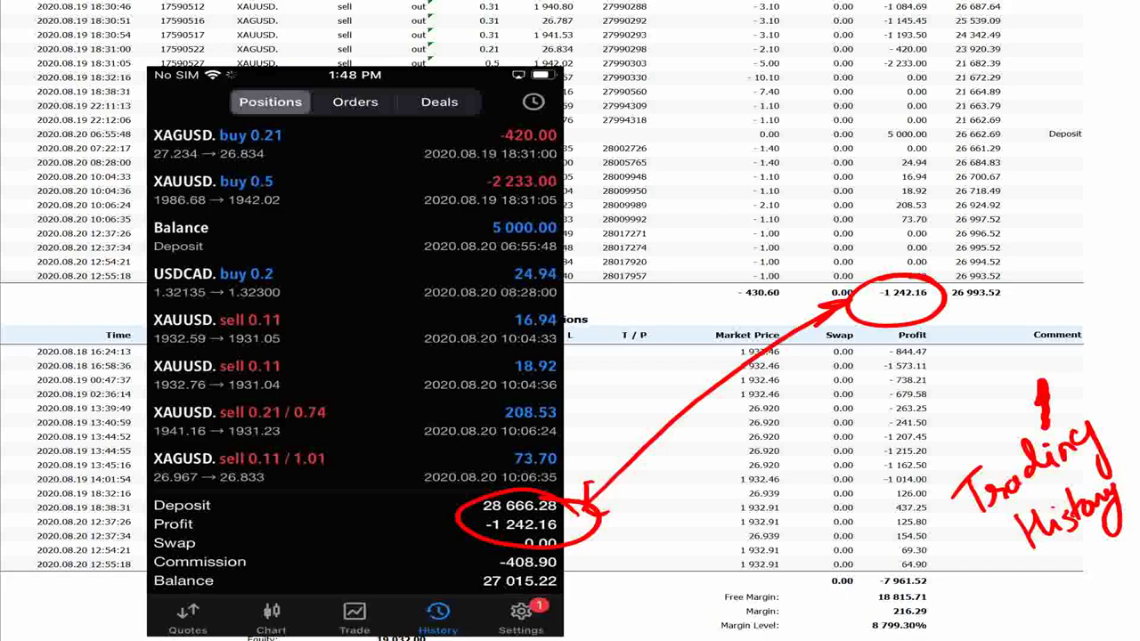
Step: Move the phone mirror further right over the balance graph, then scroll back to the Deals total
{"action": "scroll", "coordinate": [802, 356], "scroll_direction": "down", "scroll_amount": 10}
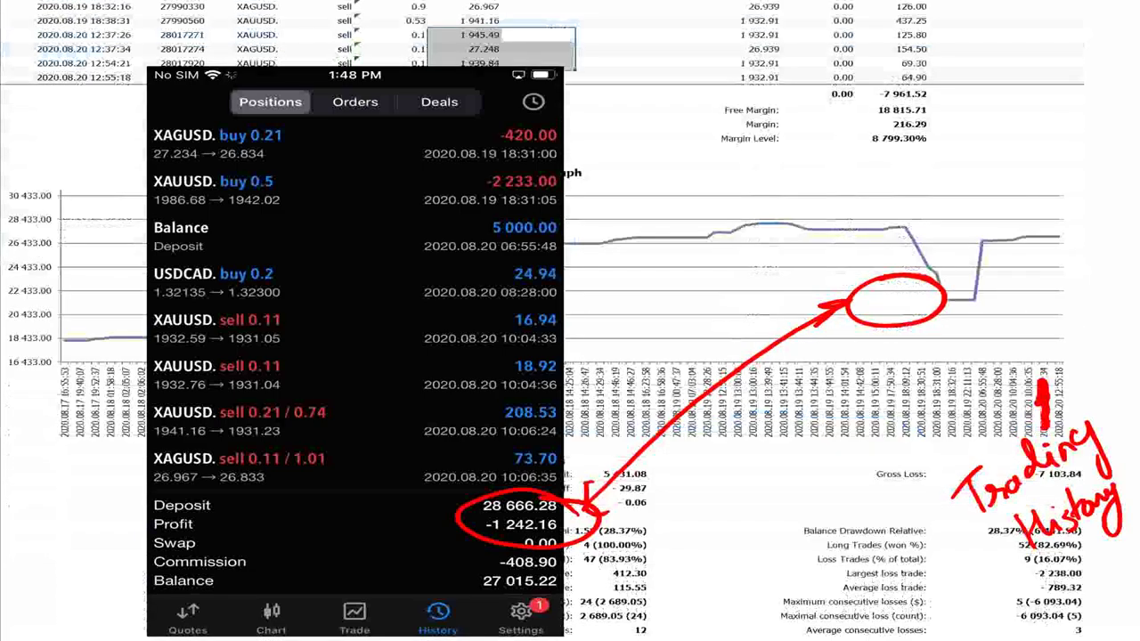
{"action": "scroll", "coordinate": [801, 356], "scroll_direction": "down", "scroll_amount": 4}
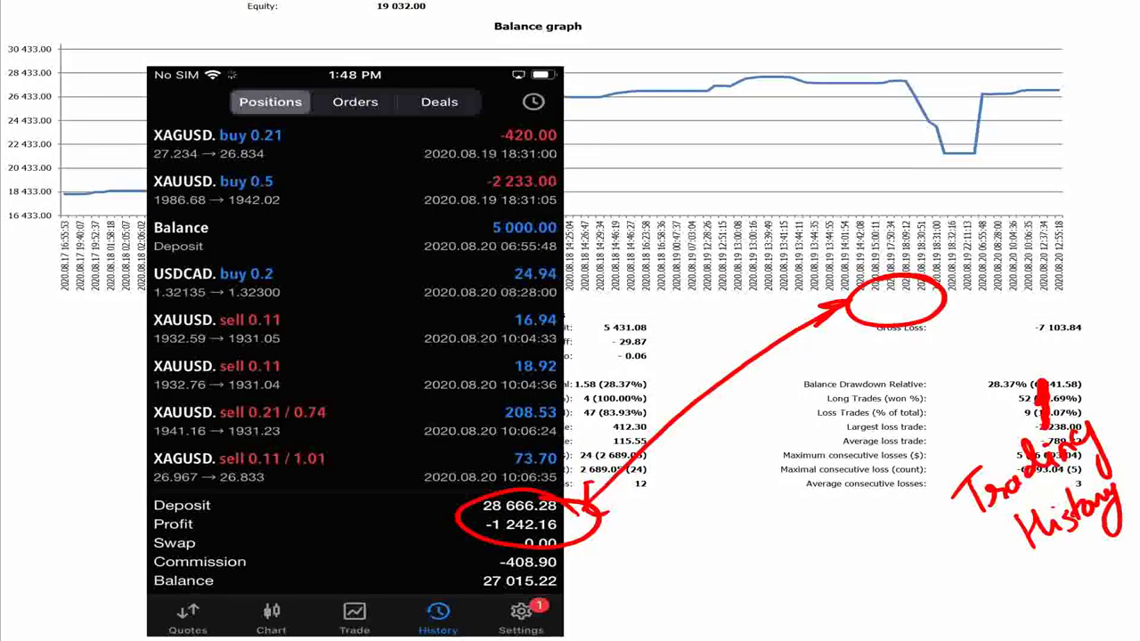
{"action": "scroll", "coordinate": [802, 356], "scroll_direction": "up", "scroll_amount": 5}
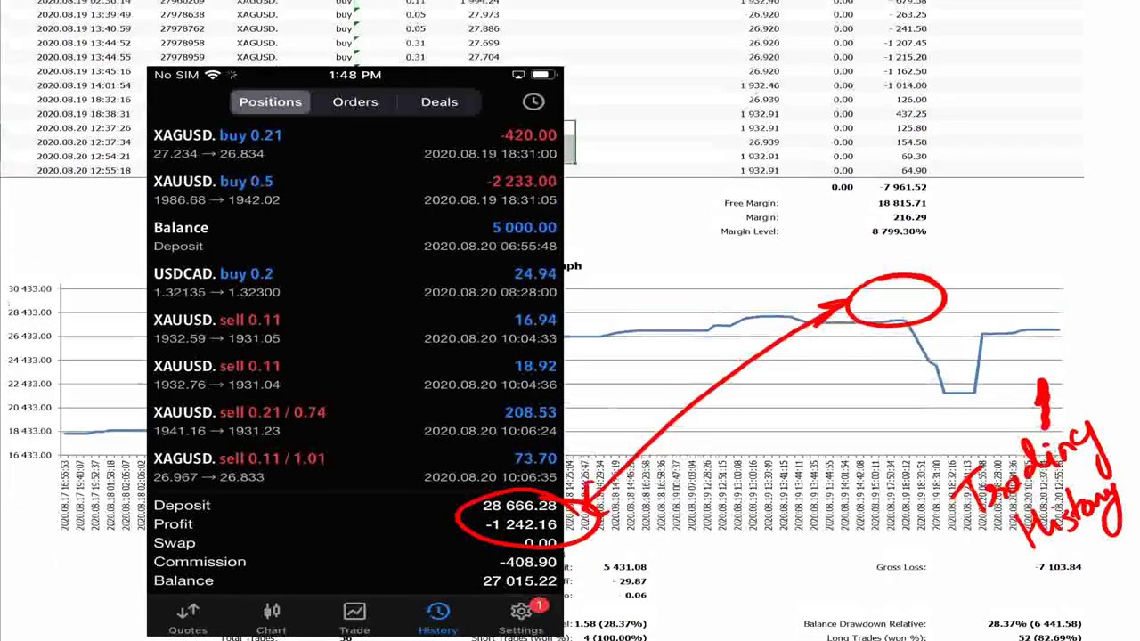
{"action": "scroll", "coordinate": [801, 357], "scroll_direction": "up", "scroll_amount": 6}
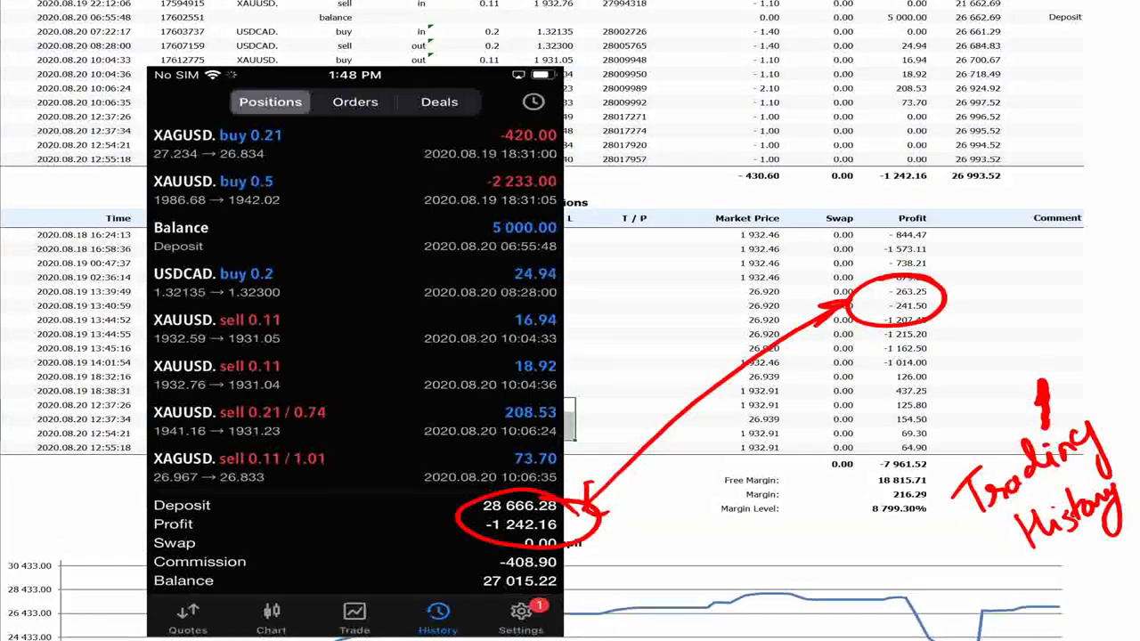
{"action": "scroll", "coordinate": [801, 356], "scroll_direction": "down", "scroll_amount": 5}
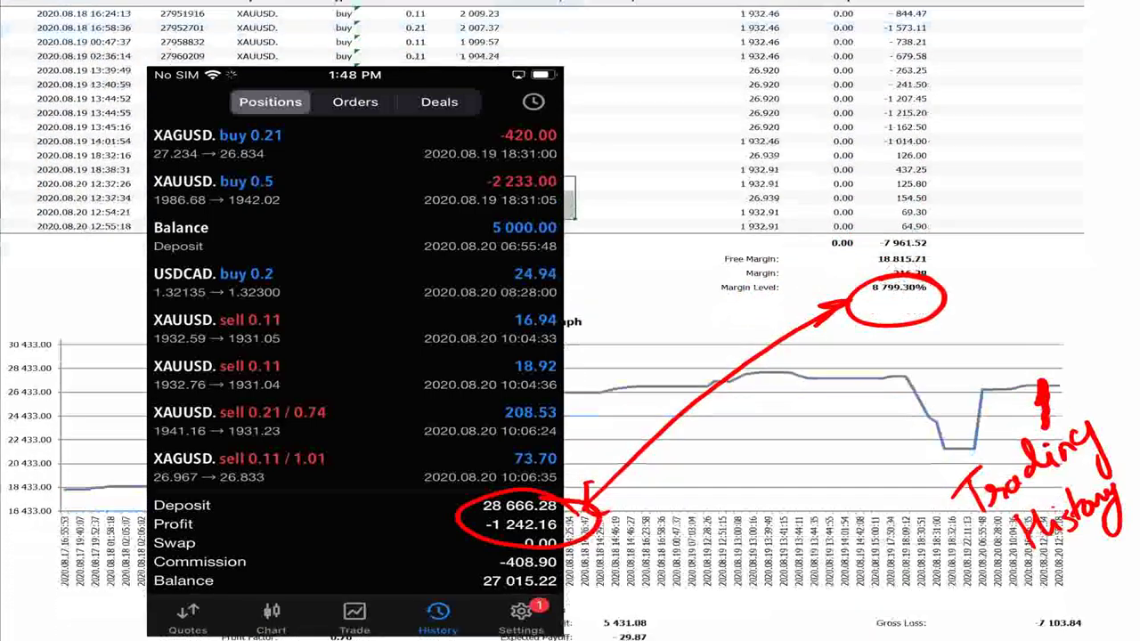
{"action": "scroll", "coordinate": [802, 356], "scroll_direction": "down", "scroll_amount": 1}
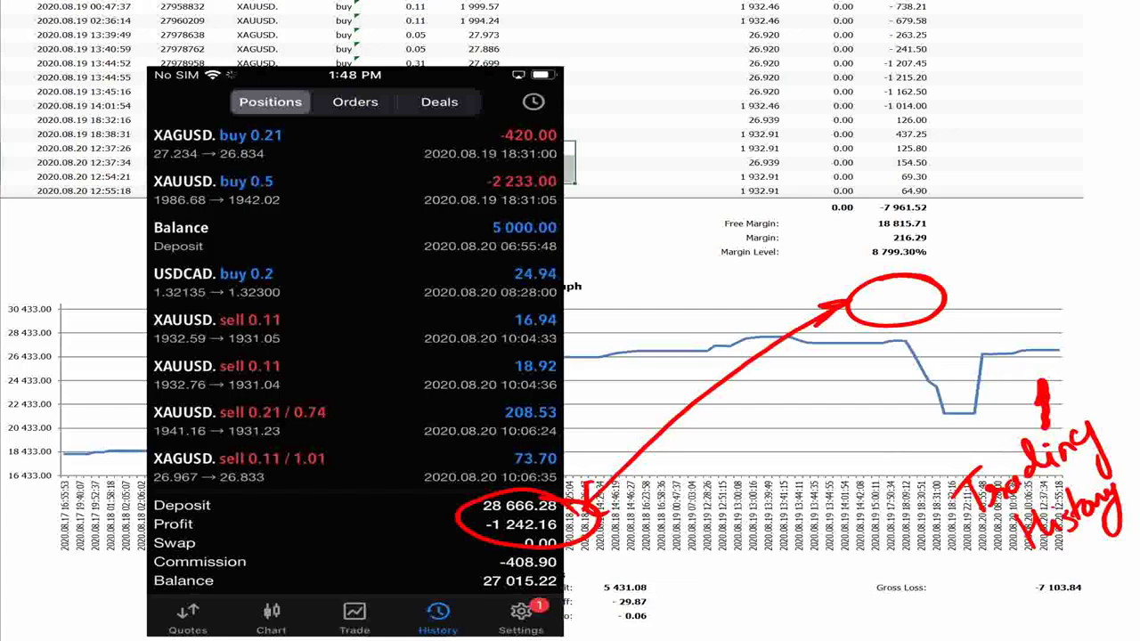
{"action": "left_click_drag", "start_coordinate": [299, 99], "coordinate": [395, 64]}
{"action": "scroll", "coordinate": [890, 400], "scroll_direction": "up", "scroll_amount": 8}
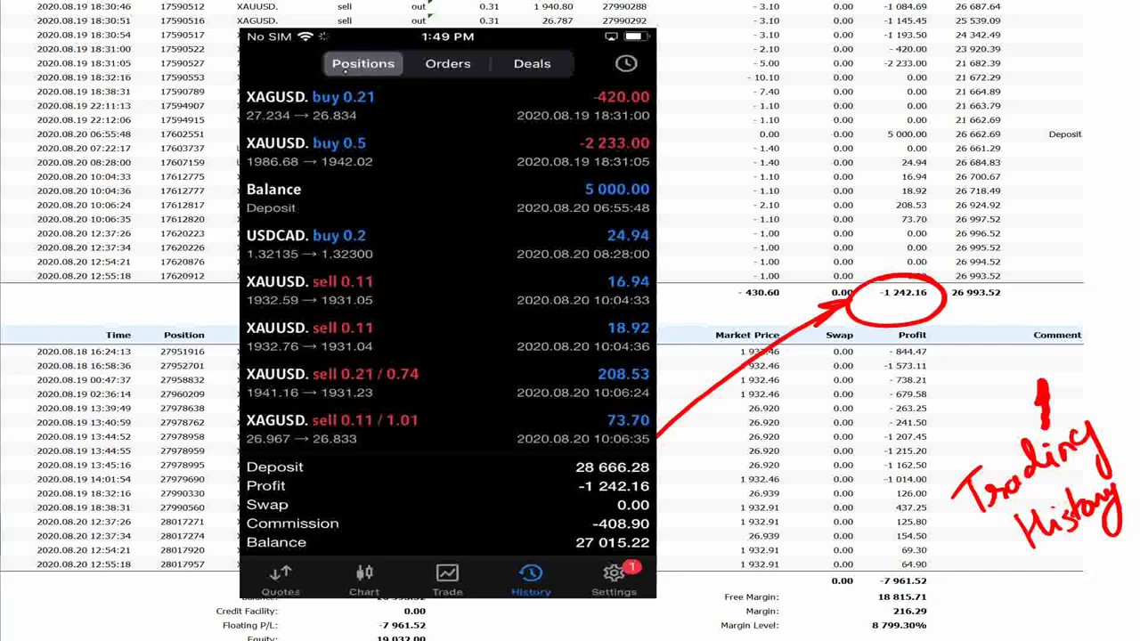
Step: Drag the phone mirror left to reveal more of the report beside its open positions
{"action": "mouse_move", "coordinate": [411, 501]}
{"action": "left_mouse_down"}
{"action": "mouse_move", "coordinate": [315, 493]}
{"action": "mouse_move", "coordinate": [254, 504]}
{"action": "mouse_move", "coordinate": [225, 487]}
{"action": "mouse_move", "coordinate": [214, 453]}
{"action": "mouse_move", "coordinate": [219, 510]}
{"action": "left_mouse_up"}
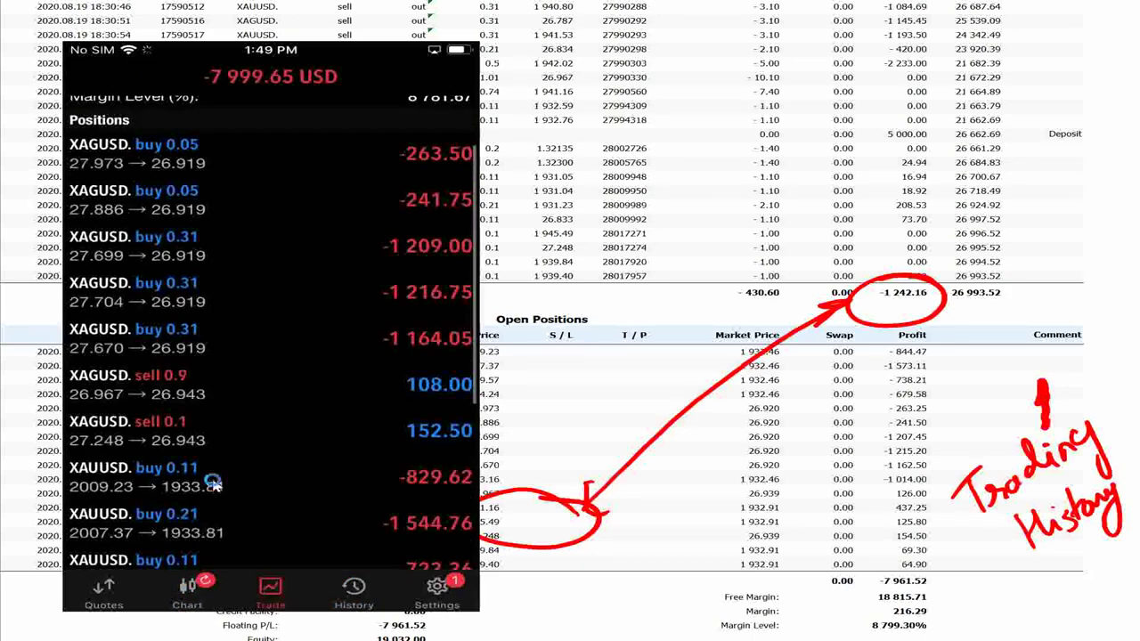
Step: Reposition the phone mirror, mark Floating P/L and Equity with an arrow, then erase the marks
{"action": "left_click_drag", "start_coordinate": [380, 104], "coordinate": [849, 114]}
{"action": "key", "text": "Escape"}
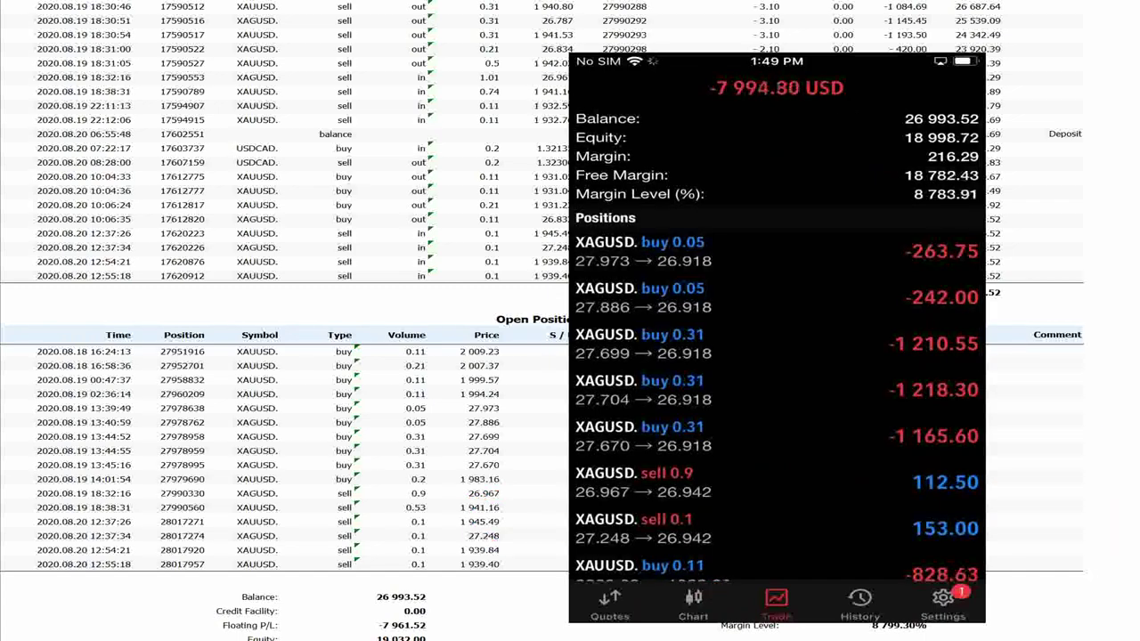
{"action": "scroll", "coordinate": [285, 356], "scroll_direction": "down", "scroll_amount": 3}
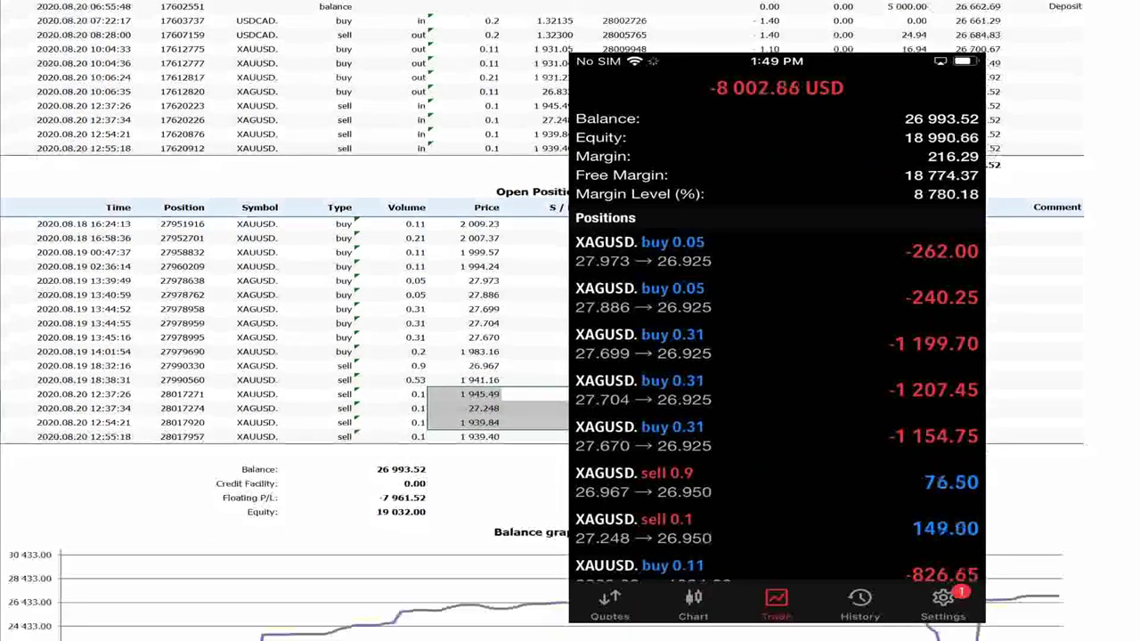
{"action": "left_click_drag", "start_coordinate": [427, 491], "coordinate": [501, 505]}
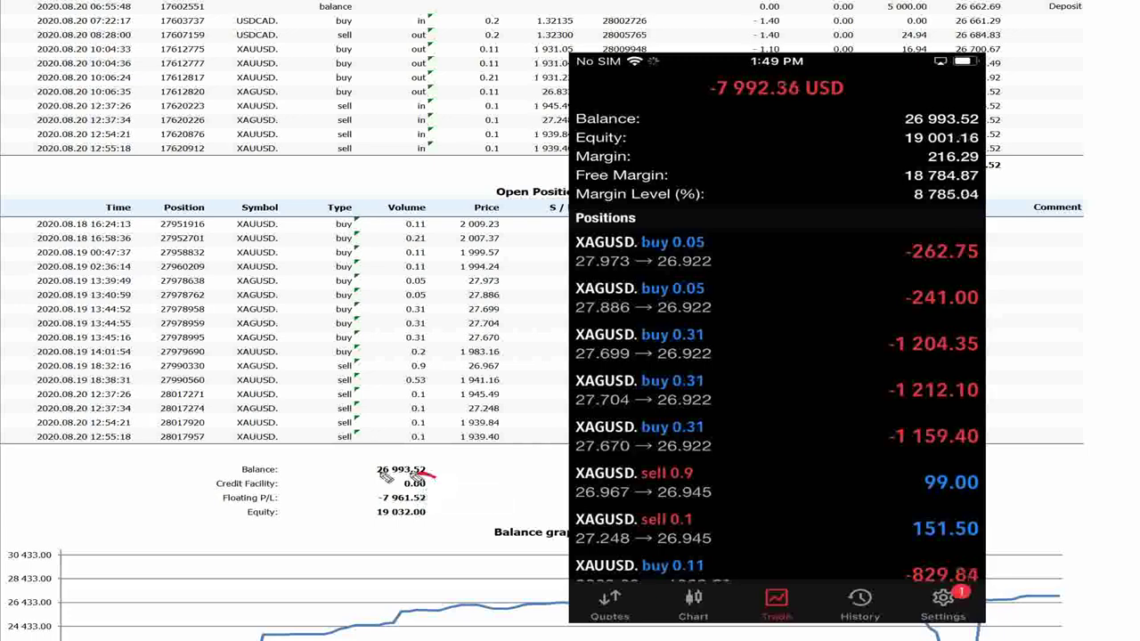
{"action": "mouse_move", "coordinate": [434, 476]}
{"action": "left_mouse_down"}
{"action": "mouse_move", "coordinate": [450, 543]}
{"action": "mouse_move", "coordinate": [436, 479]}
{"action": "left_mouse_up"}
{"action": "mouse_move", "coordinate": [294, 497]}
{"action": "left_mouse_down"}
{"action": "mouse_move", "coordinate": [222, 491]}
{"action": "mouse_move", "coordinate": [258, 529]}
{"action": "mouse_move", "coordinate": [307, 500]}
{"action": "mouse_move", "coordinate": [788, 109]}
{"action": "left_mouse_up"}
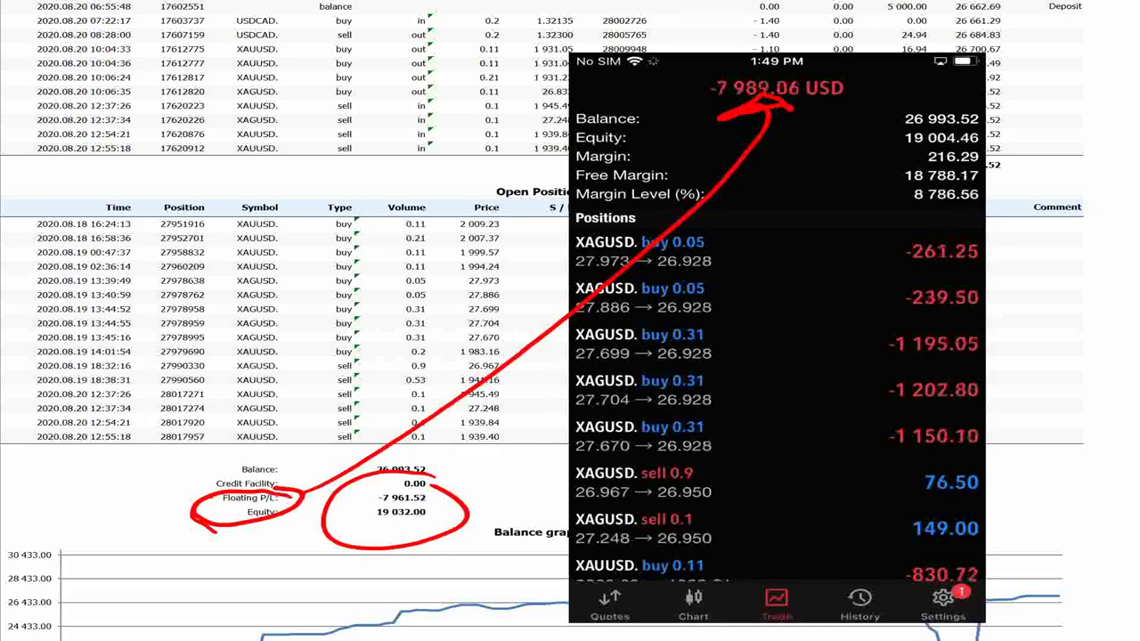
{"action": "key", "text": "Escape"}
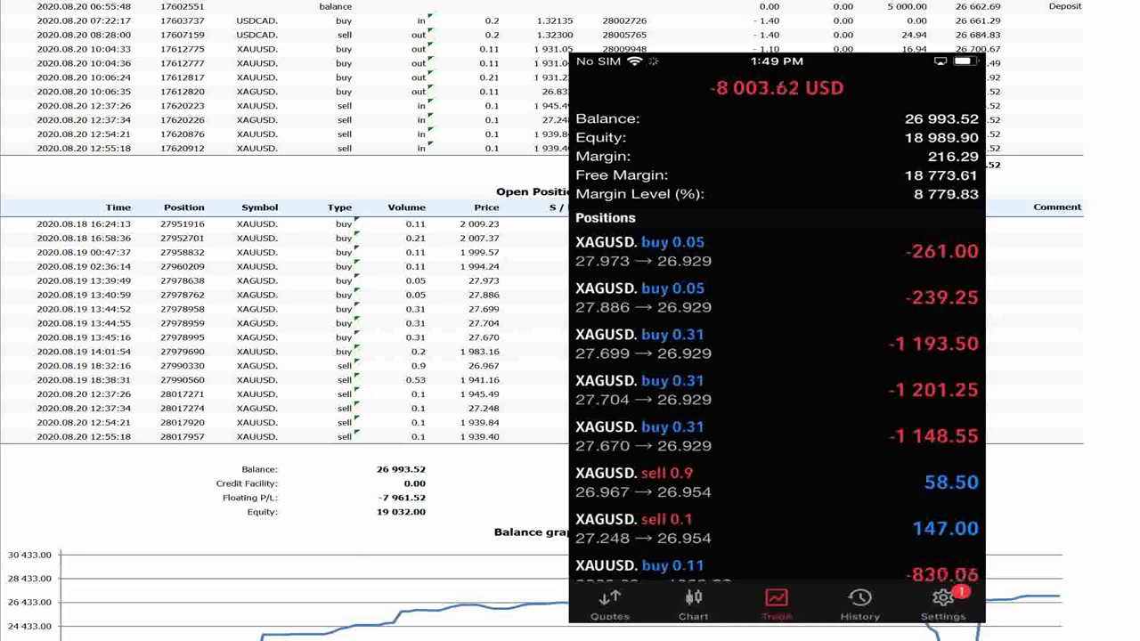
Step: Draw and erase a line by the Type column, then move the phone mirror left
{"action": "left_click_drag", "start_coordinate": [356, 337], "coordinate": [342, 147]}
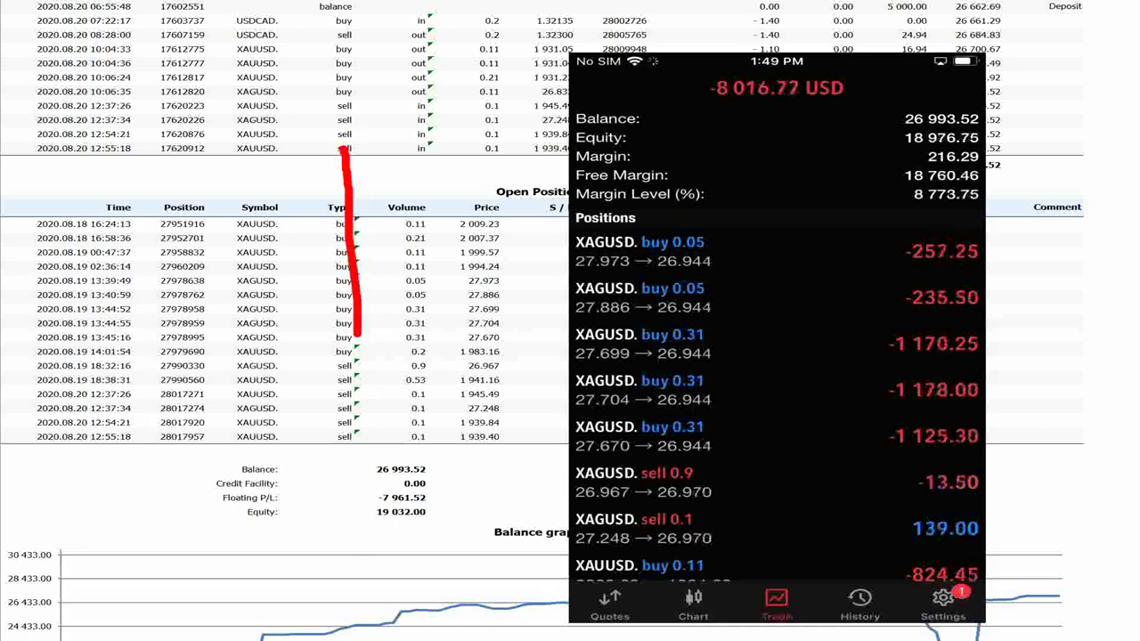
{"action": "key", "text": "Escape"}
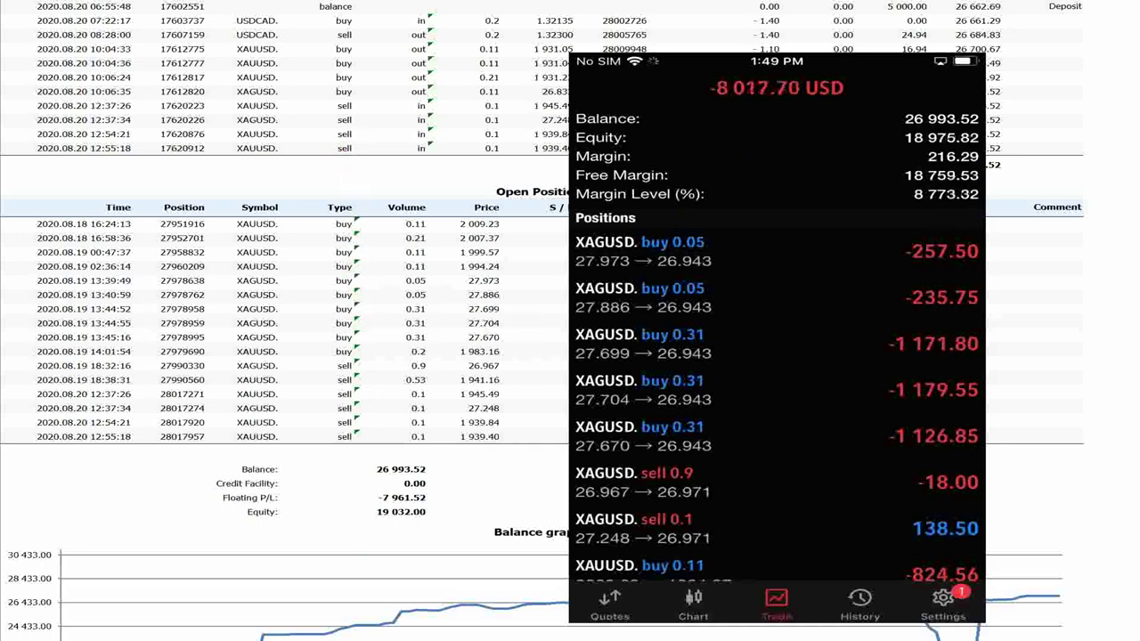
{"action": "left_click_drag", "start_coordinate": [836, 84], "coordinate": [292, 84]}
{"action": "scroll", "coordinate": [757, 356], "scroll_direction": "down", "scroll_amount": 5}
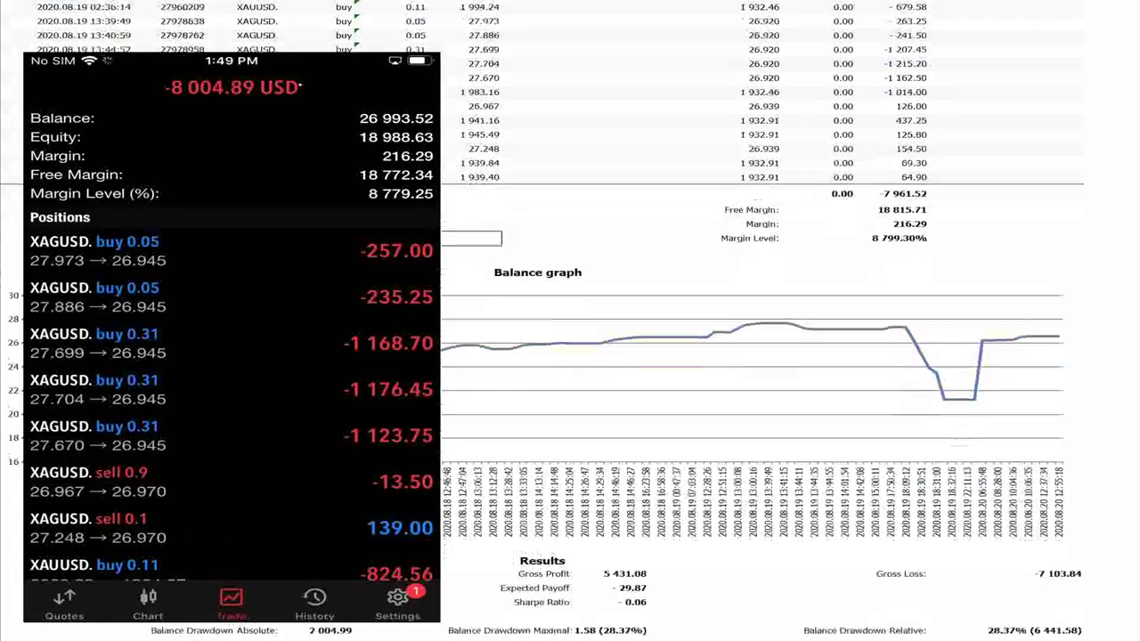
Step: Switch the phone mirror to History, then move and shrink it to uncover Net Profit
{"action": "scroll", "coordinate": [757, 356], "scroll_direction": "down", "scroll_amount": 5}
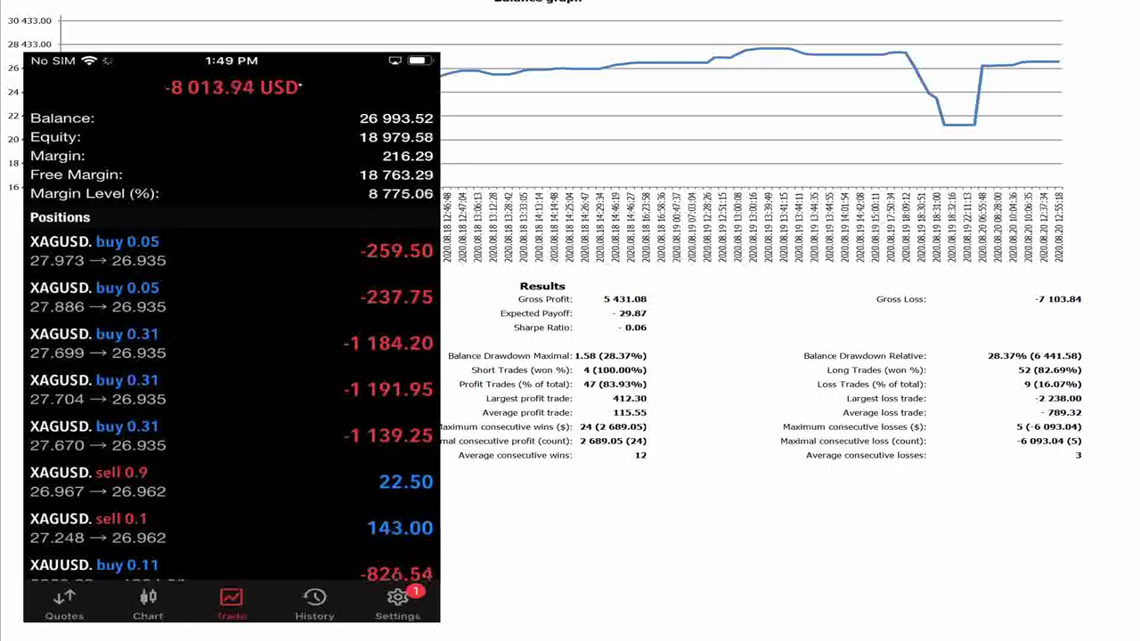
{"action": "left_click_drag", "start_coordinate": [301, 87], "coordinate": [146, 83]}
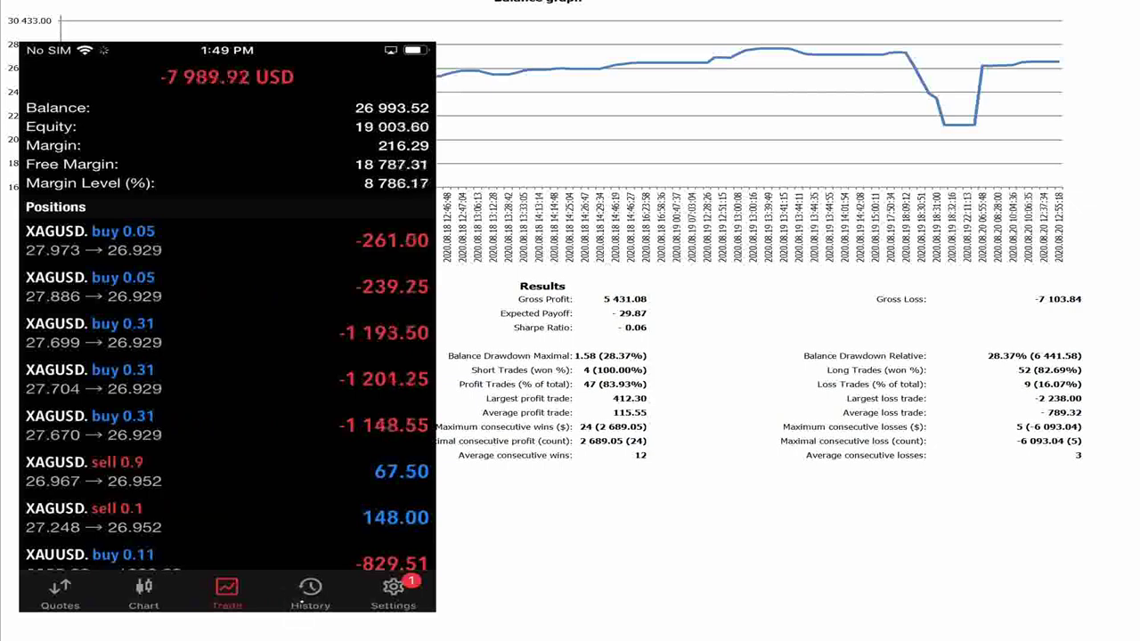
{"action": "left_click", "coordinate": [310, 592]}
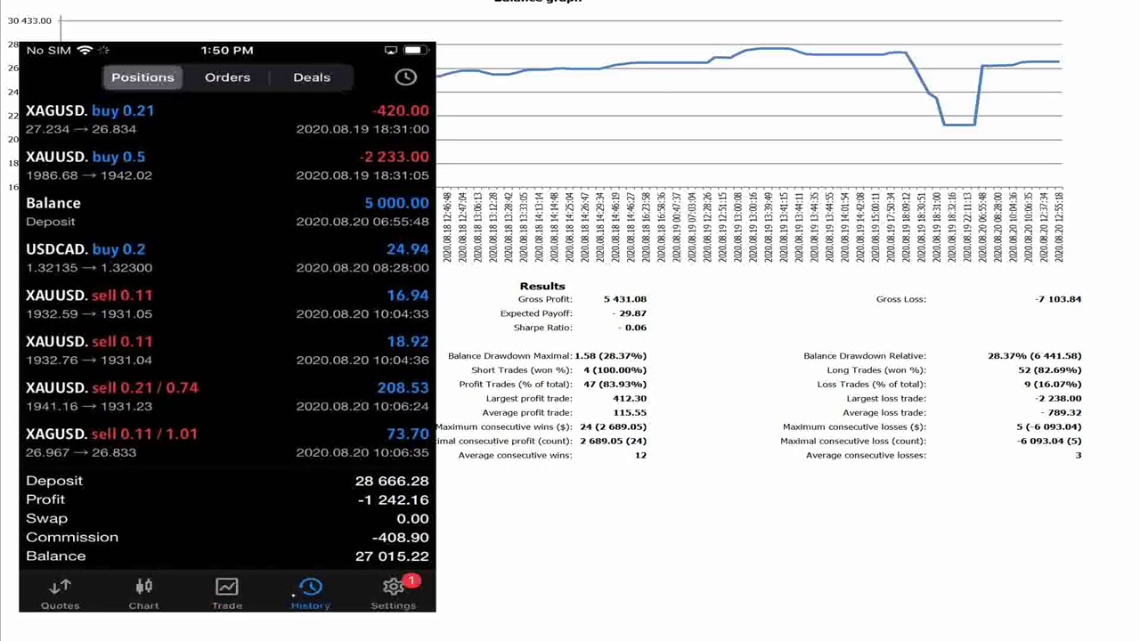
{"action": "left_click_drag", "start_coordinate": [306, 69], "coordinate": [298, 41]}
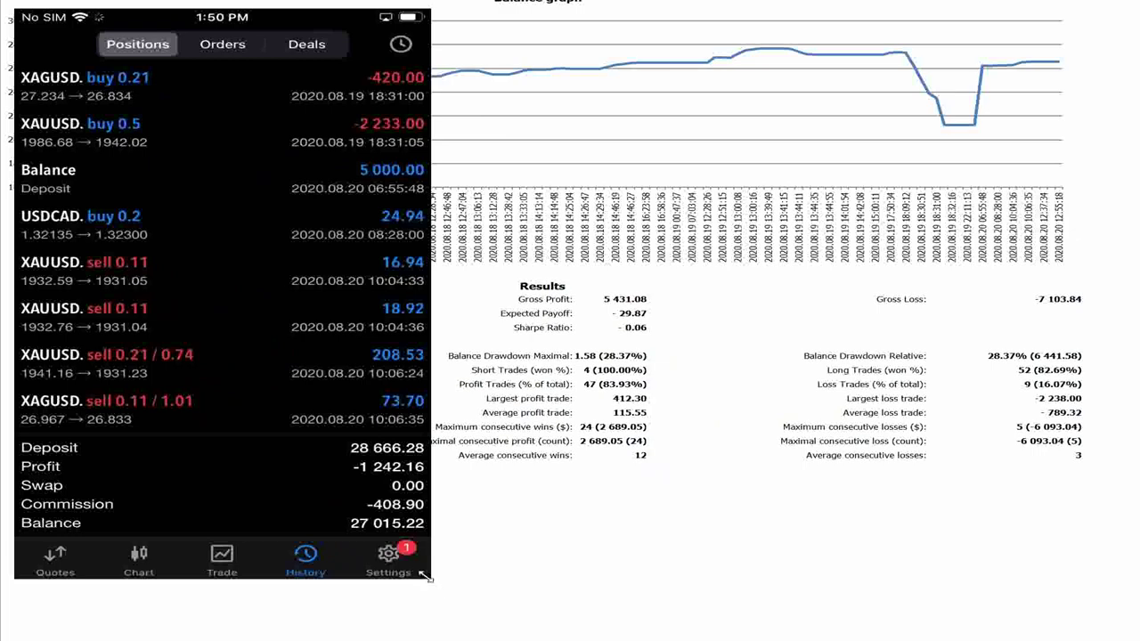
{"action": "left_click_drag", "start_coordinate": [425, 577], "coordinate": [208, 288]}
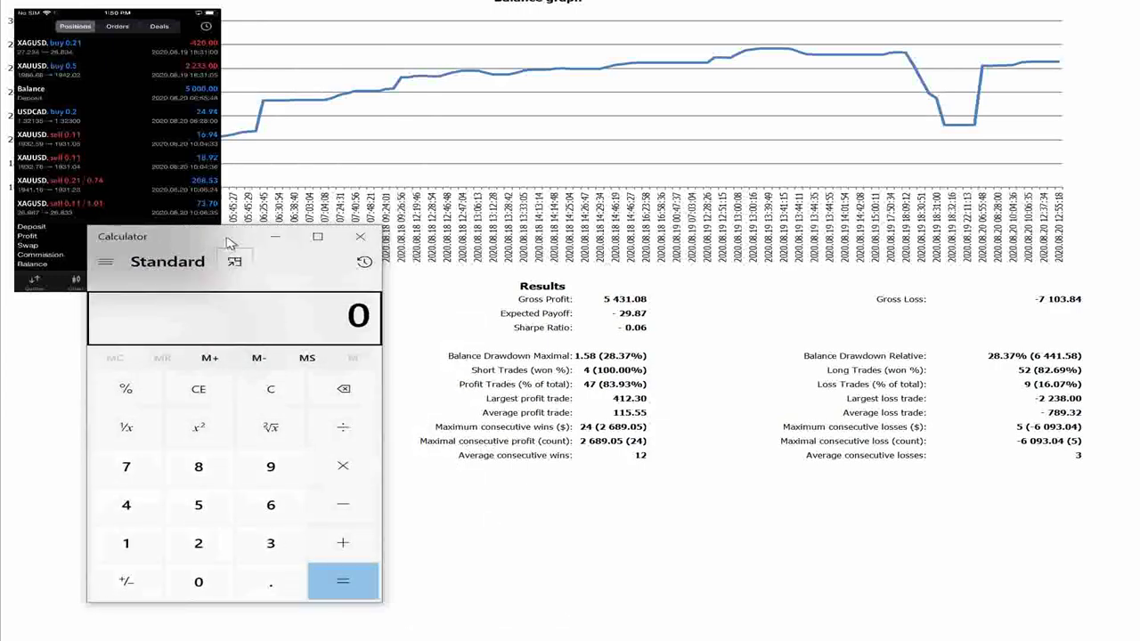
Step: Place Calculator, slightly shortened, at the top beside the phone mirror, clear of the Results
{"action": "left_click_drag", "start_coordinate": [228, 246], "coordinate": [157, 275]}
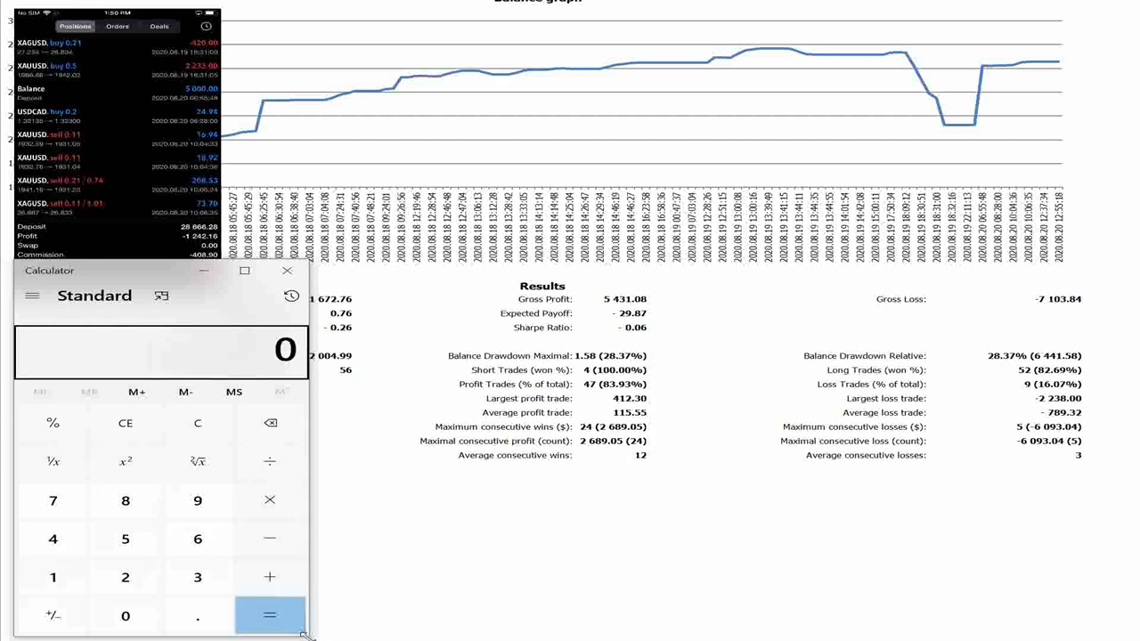
{"action": "left_click_drag", "start_coordinate": [302, 634], "coordinate": [303, 613]}
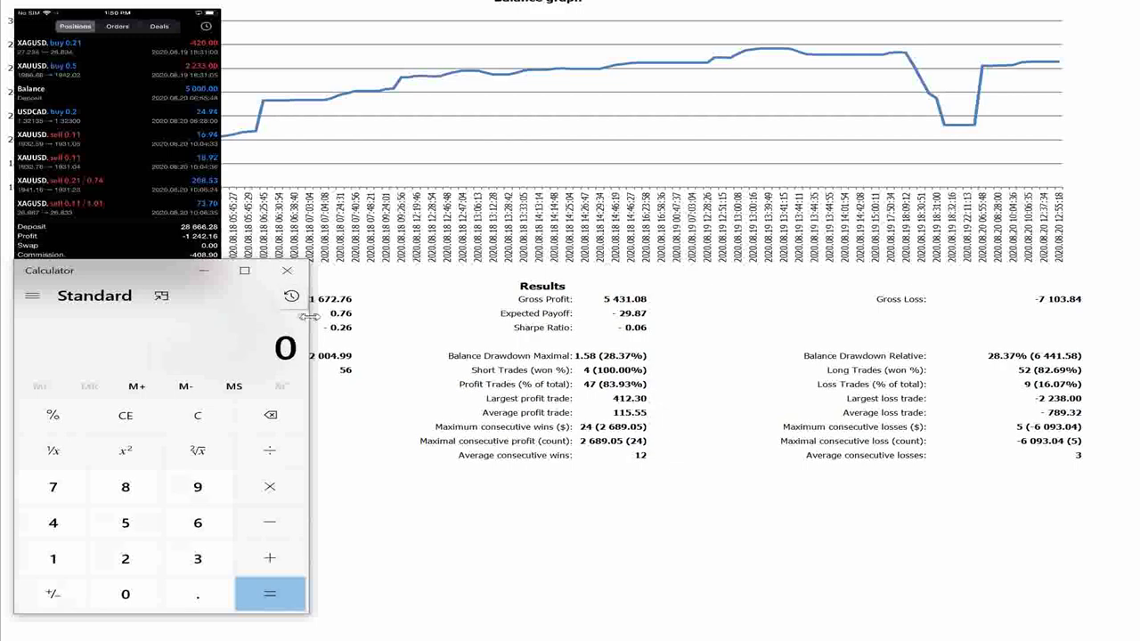
{"action": "left_click_drag", "start_coordinate": [127, 272], "coordinate": [337, 0]}
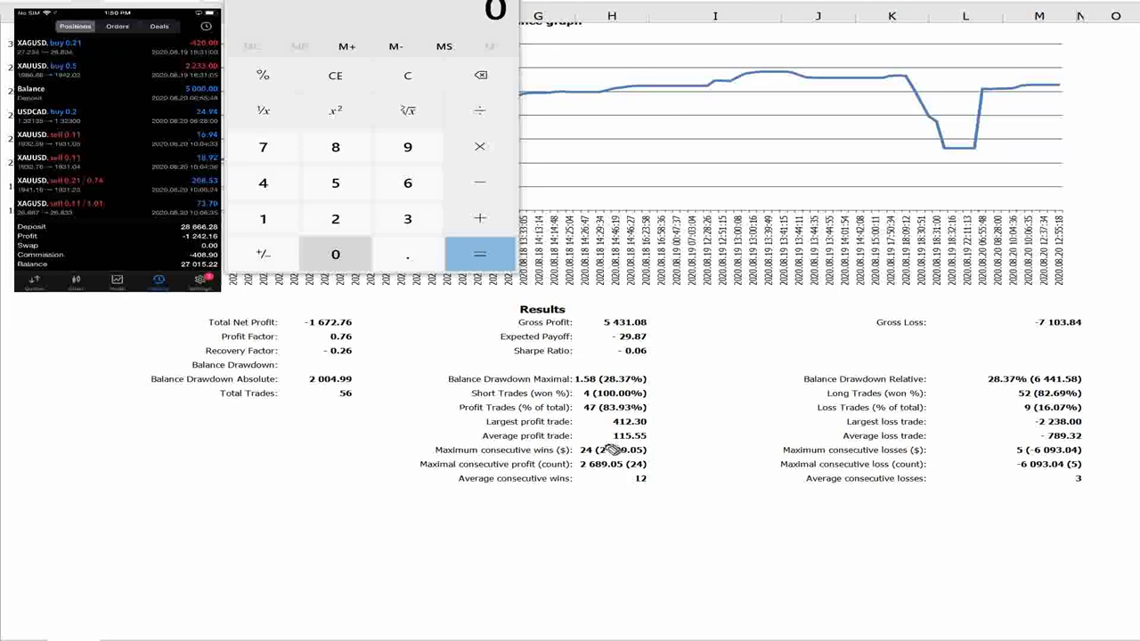
Step: Underline 115.55 and -789.32 in red, and circle the 47 winning and 9 losing trades
{"action": "left_click_drag", "start_coordinate": [601, 440], "coordinate": [645, 440]}
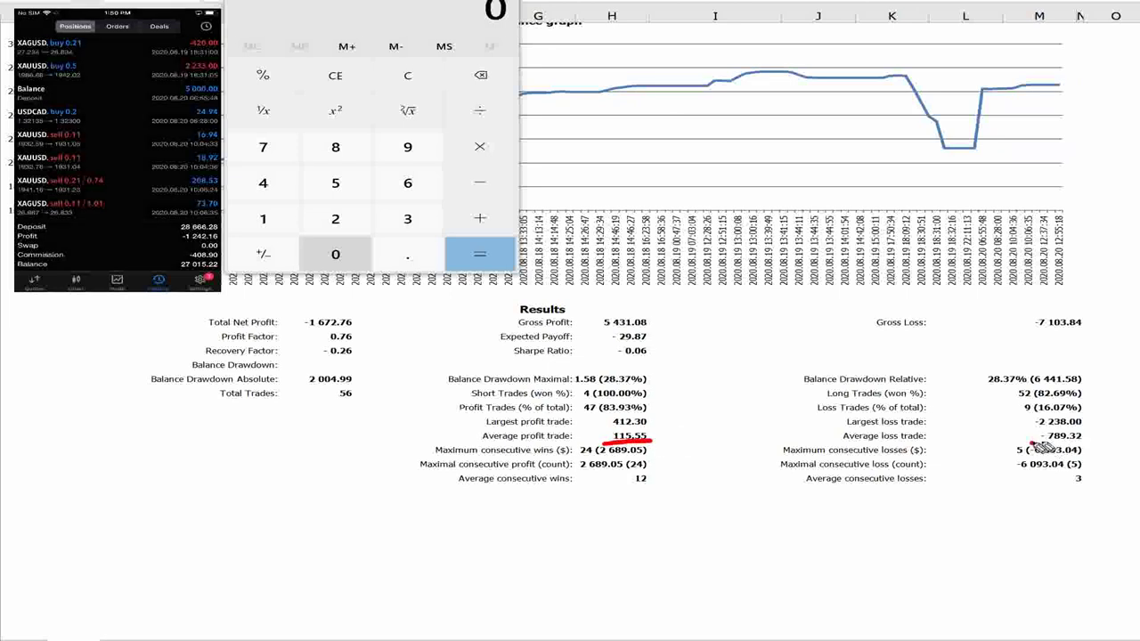
{"action": "left_click_drag", "start_coordinate": [1033, 441], "coordinate": [1094, 438]}
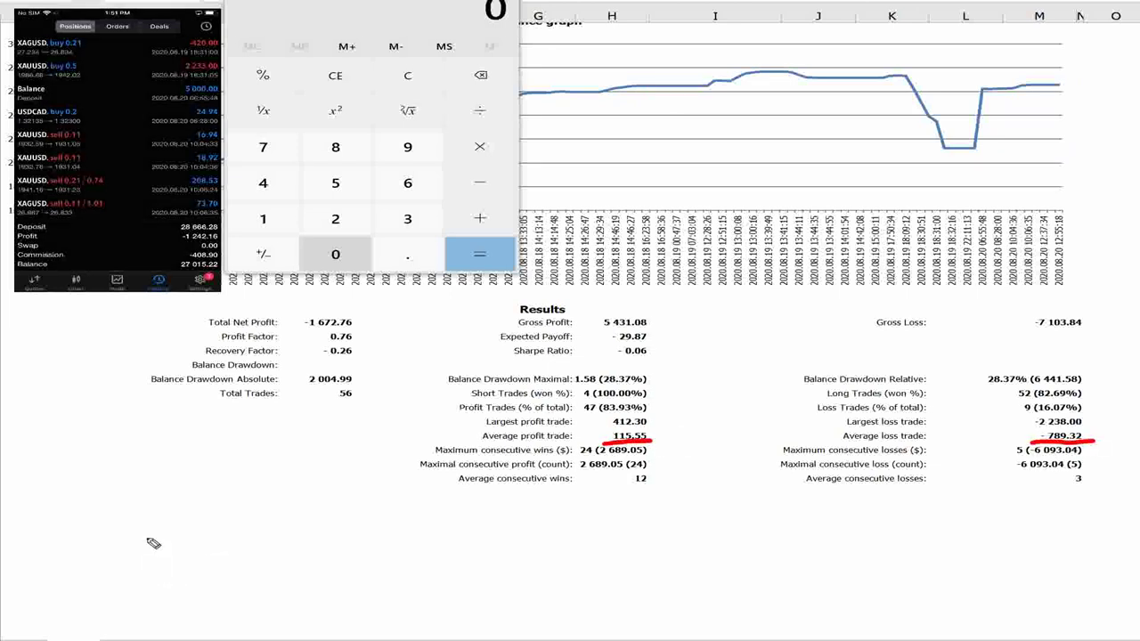
{"action": "mouse_move", "coordinate": [595, 403]}
{"action": "left_mouse_down"}
{"action": "mouse_move", "coordinate": [577, 415]}
{"action": "mouse_move", "coordinate": [600, 401]}
{"action": "left_mouse_up"}
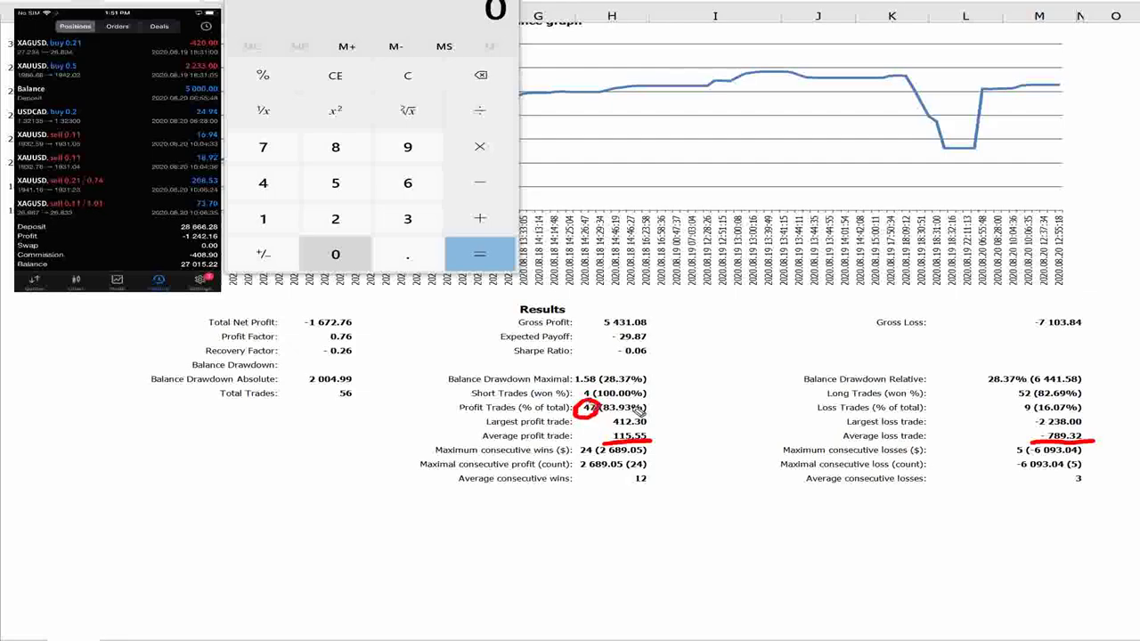
{"action": "mouse_move", "coordinate": [1031, 408]}
{"action": "left_mouse_down"}
{"action": "mouse_move", "coordinate": [1008, 417]}
{"action": "mouse_move", "coordinate": [1024, 403]}
{"action": "left_mouse_up"}
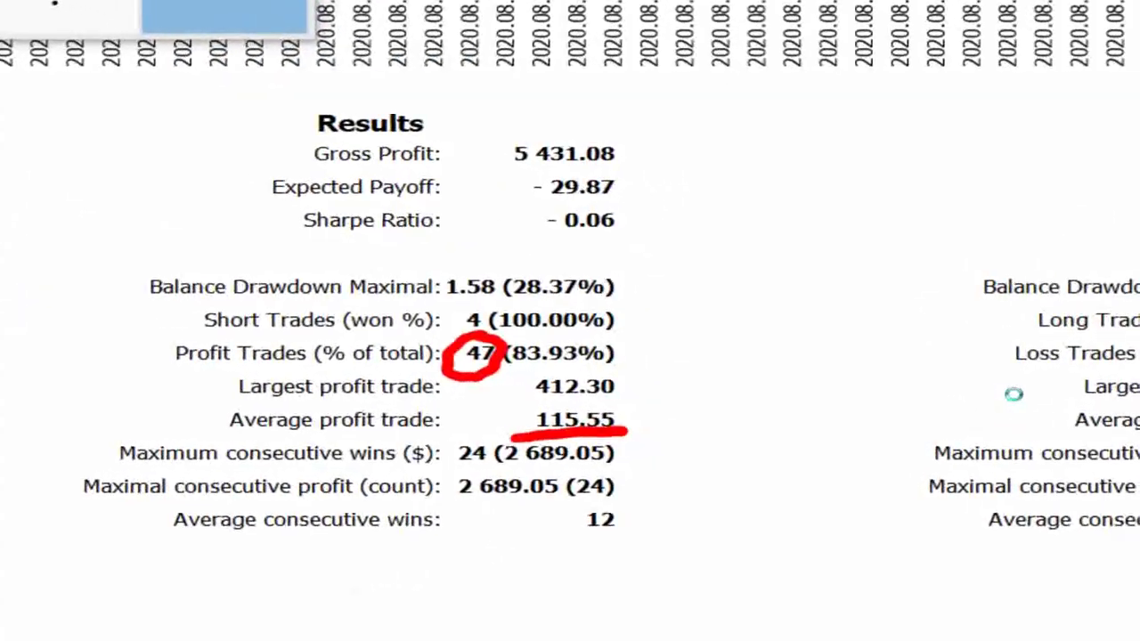
Step: Underline the Average profit and Average loss trade labels and add red dots below the Results
{"action": "left_click_drag", "start_coordinate": [190, 441], "coordinate": [417, 438]}
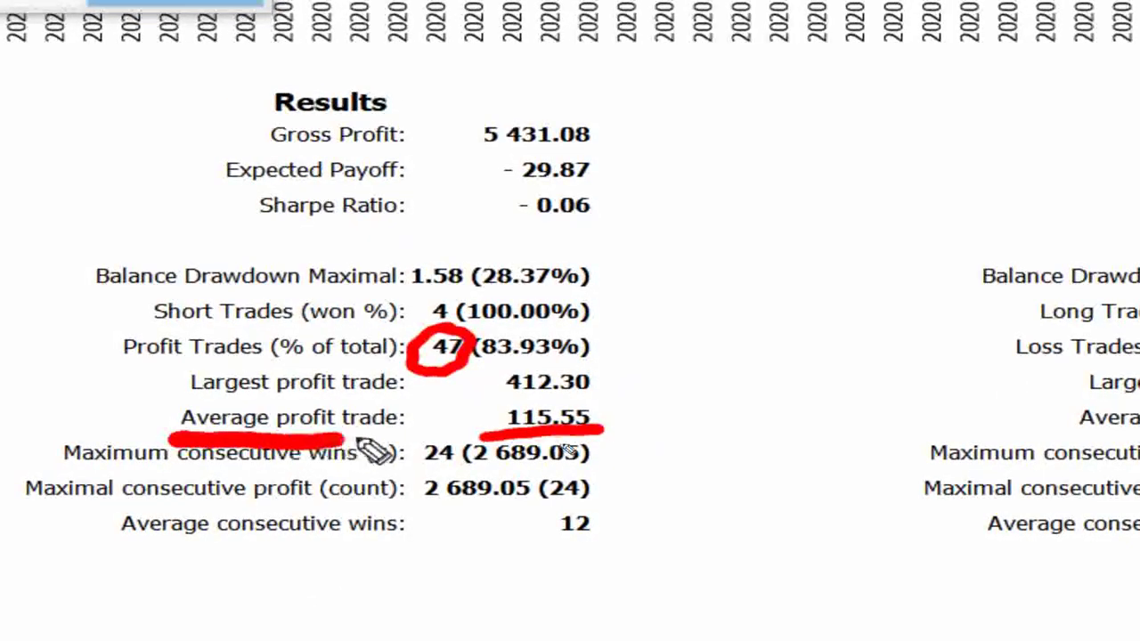
{"action": "left_click_drag", "start_coordinate": [1138, 436], "coordinate": [886, 448]}
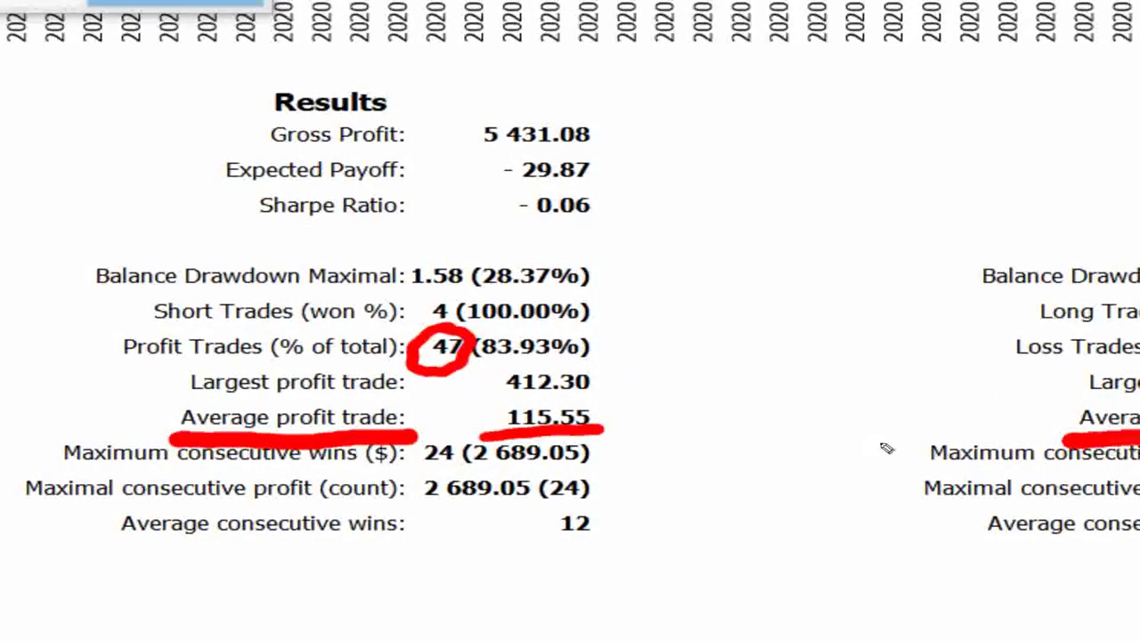
{"action": "left_click", "coordinate": [922, 596]}
{"action": "left_click", "coordinate": [915, 620]}
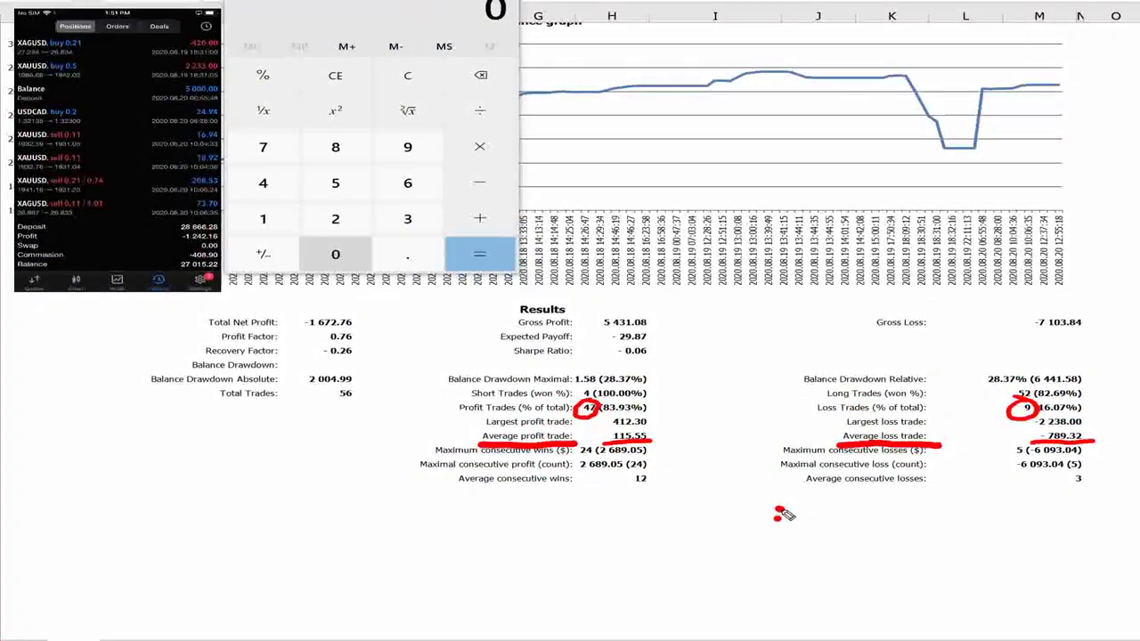
Step: Handwrite Risk and Reward, underline 47 (83.93%), and add 'Accuracy is Good than why loss?'
{"action": "mouse_move", "coordinate": [64, 488]}
{"action": "left_mouse_down"}
{"action": "mouse_move", "coordinate": [77, 511]}
{"action": "mouse_move", "coordinate": [99, 481]}
{"action": "mouse_move", "coordinate": [120, 488]}
{"action": "mouse_move", "coordinate": [143, 435]}
{"action": "mouse_move", "coordinate": [169, 438]}
{"action": "left_mouse_up"}
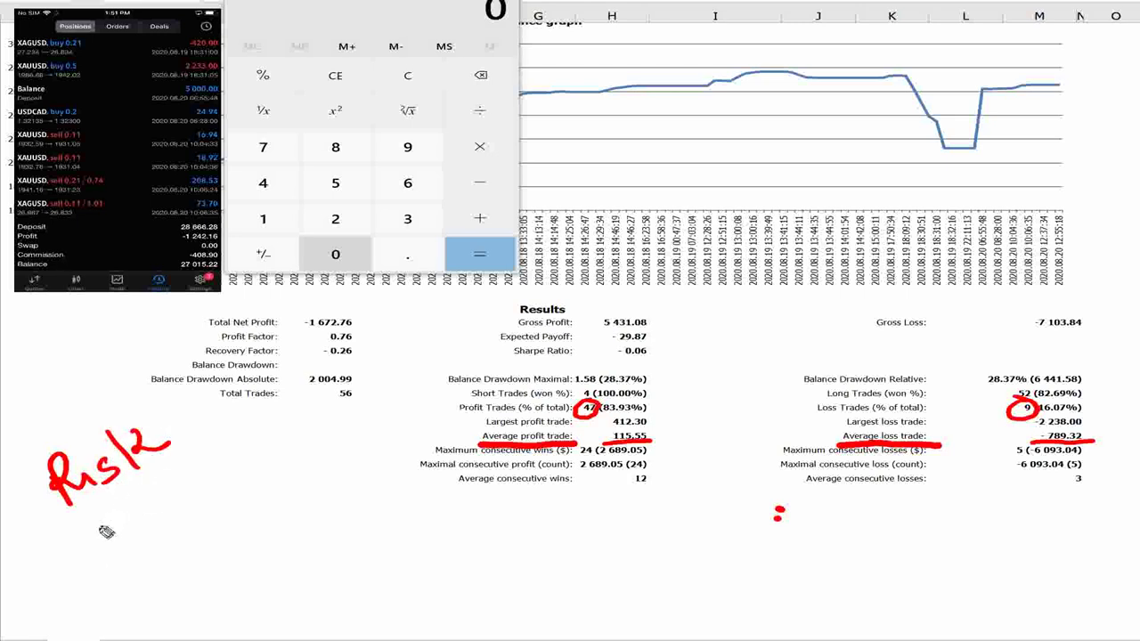
{"action": "mouse_move", "coordinate": [107, 528]}
{"action": "left_mouse_down"}
{"action": "mouse_move", "coordinate": [159, 516]}
{"action": "mouse_move", "coordinate": [251, 454]}
{"action": "left_mouse_up"}
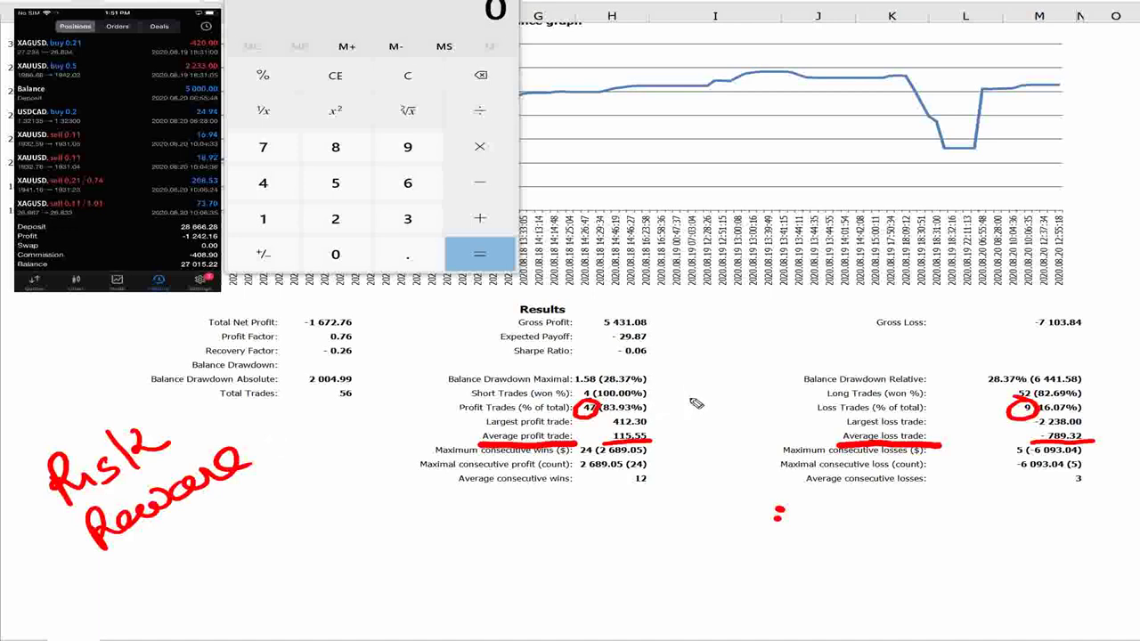
{"action": "left_click_drag", "start_coordinate": [577, 414], "coordinate": [655, 414]}
{"action": "mouse_move", "coordinate": [156, 584]}
{"action": "left_mouse_down"}
{"action": "mouse_move", "coordinate": [203, 562]}
{"action": "mouse_move", "coordinate": [283, 556]}
{"action": "mouse_move", "coordinate": [352, 511]}
{"action": "mouse_move", "coordinate": [392, 526]}
{"action": "mouse_move", "coordinate": [255, 603]}
{"action": "mouse_move", "coordinate": [316, 605]}
{"action": "mouse_move", "coordinate": [348, 595]}
{"action": "mouse_move", "coordinate": [374, 554]}
{"action": "mouse_move", "coordinate": [436, 543]}
{"action": "mouse_move", "coordinate": [465, 552]}
{"action": "mouse_move", "coordinate": [467, 534]}
{"action": "mouse_move", "coordinate": [554, 559]}
{"action": "mouse_move", "coordinate": [639, 542]}
{"action": "mouse_move", "coordinate": [703, 569]}
{"action": "mouse_move", "coordinate": [811, 539]}
{"action": "mouse_move", "coordinate": [877, 547]}
{"action": "mouse_move", "coordinate": [970, 523]}
{"action": "mouse_move", "coordinate": [983, 560]}
{"action": "left_mouse_up"}
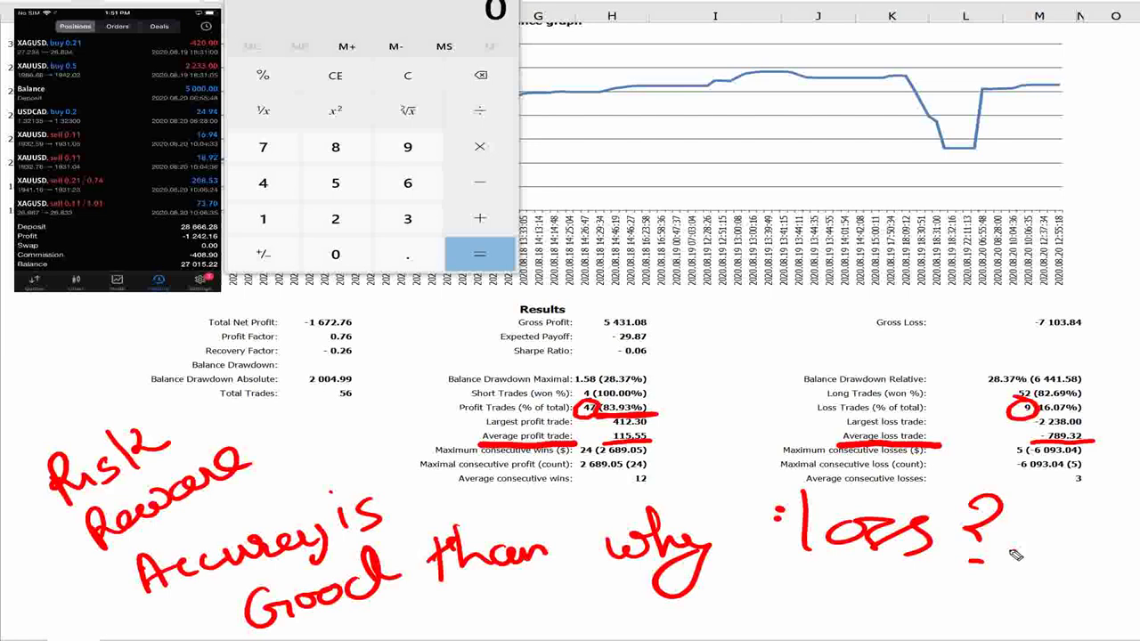
Step: Clear the old ink, re-underline both average trades, and write the heading 'Risk : Reward'
{"action": "key", "text": "Escape"}
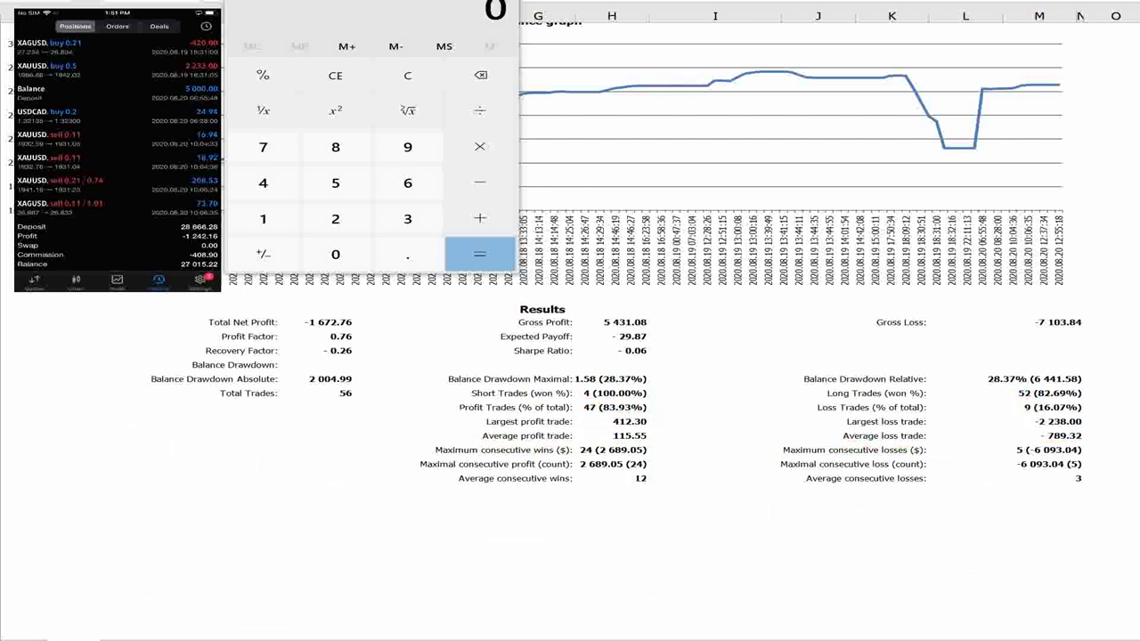
{"action": "left_click_drag", "start_coordinate": [472, 454], "coordinate": [645, 451]}
{"action": "left_click_drag", "start_coordinate": [830, 442], "coordinate": [1088, 437]}
{"action": "mouse_move", "coordinate": [29, 449]}
{"action": "left_mouse_down"}
{"action": "mouse_move", "coordinate": [32, 482]}
{"action": "mouse_move", "coordinate": [103, 480]}
{"action": "mouse_move", "coordinate": [142, 456]}
{"action": "mouse_move", "coordinate": [199, 472]}
{"action": "mouse_move", "coordinate": [240, 452]}
{"action": "mouse_move", "coordinate": [356, 445]}
{"action": "mouse_move", "coordinate": [365, 408]}
{"action": "left_mouse_up"}
{"action": "left_click", "coordinate": [377, 447]}
Step: Handwrite the ratio 115/789 = 0.14 below the Risk : Reward heading
{"action": "left_click_drag", "start_coordinate": [94, 498], "coordinate": [93, 526]}
{"action": "left_click_drag", "start_coordinate": [111, 497], "coordinate": [109, 527]}
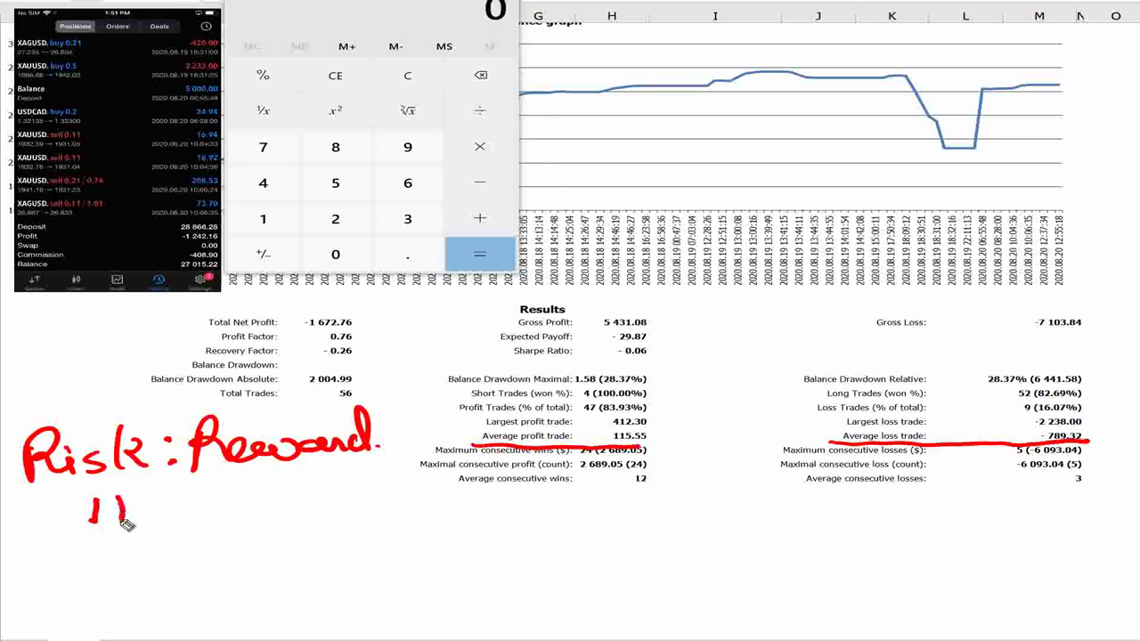
{"action": "left_click_drag", "start_coordinate": [165, 497], "coordinate": [135, 527]}
{"action": "left_click_drag", "start_coordinate": [66, 545], "coordinate": [167, 534]}
{"action": "mouse_move", "coordinate": [64, 575]}
{"action": "left_mouse_down"}
{"action": "mouse_move", "coordinate": [82, 602]}
{"action": "mouse_move", "coordinate": [152, 595]}
{"action": "left_mouse_up"}
{"action": "mouse_move", "coordinate": [184, 527]}
{"action": "left_mouse_down"}
{"action": "mouse_move", "coordinate": [210, 526]}
{"action": "mouse_move", "coordinate": [212, 541]}
{"action": "left_mouse_up"}
{"action": "mouse_move", "coordinate": [260, 516]}
{"action": "left_mouse_down"}
{"action": "mouse_move", "coordinate": [238, 545]}
{"action": "mouse_move", "coordinate": [260, 516]}
{"action": "mouse_move", "coordinate": [310, 537]}
{"action": "left_mouse_up"}
{"action": "left_click", "coordinate": [291, 537]}
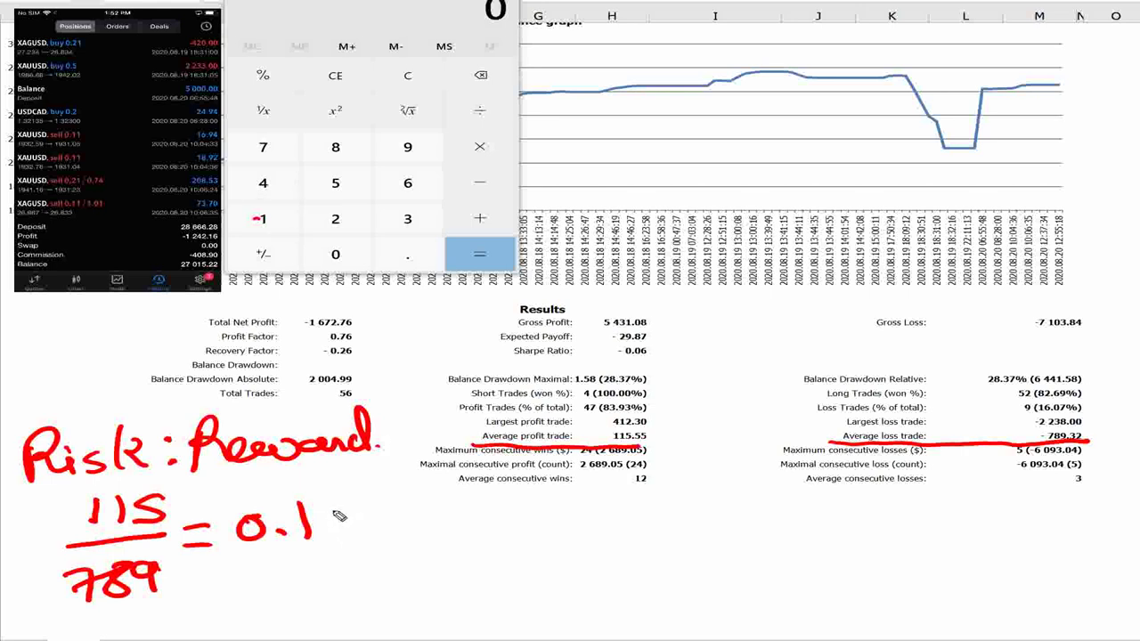
{"action": "mouse_move", "coordinate": [337, 504]}
{"action": "left_mouse_down"}
{"action": "mouse_move", "coordinate": [349, 552]}
{"action": "mouse_move", "coordinate": [310, 548]}
{"action": "mouse_move", "coordinate": [304, 507]}
{"action": "mouse_move", "coordinate": [302, 530]}
{"action": "left_mouse_up"}
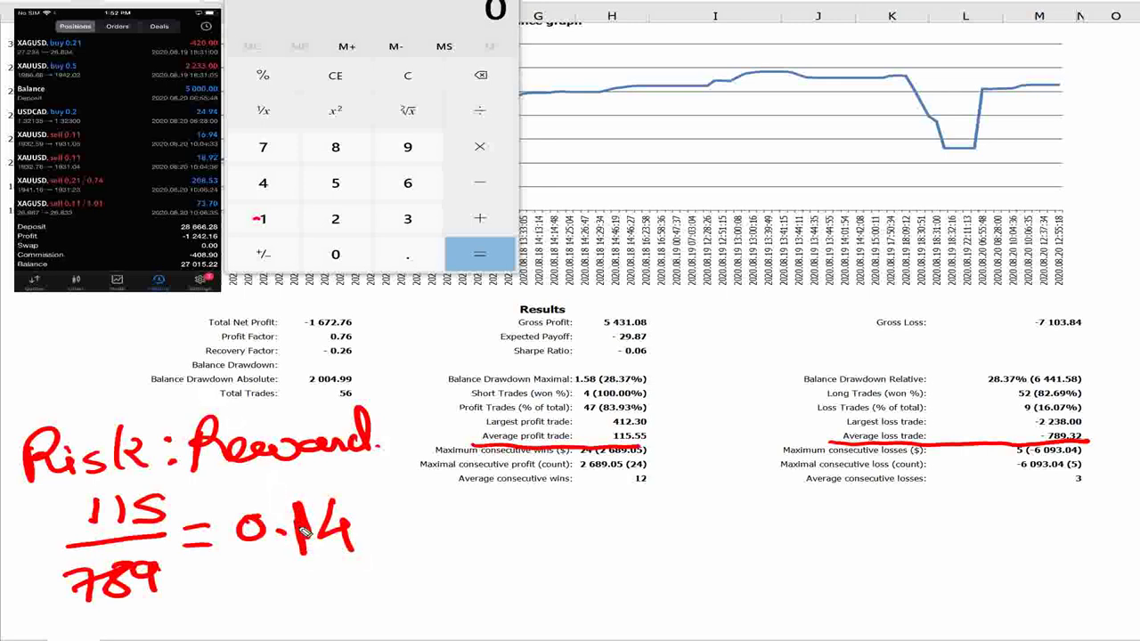
Step: Write '$ if traded' after the 0.14 result
{"action": "left_click_drag", "start_coordinate": [438, 513], "coordinate": [433, 543]}
{"action": "left_click_drag", "start_coordinate": [517, 501], "coordinate": [519, 532]}
{"action": "mouse_move", "coordinate": [534, 524]}
{"action": "left_mouse_down"}
{"action": "mouse_move", "coordinate": [545, 495]}
{"action": "mouse_move", "coordinate": [540, 538]}
{"action": "left_mouse_up"}
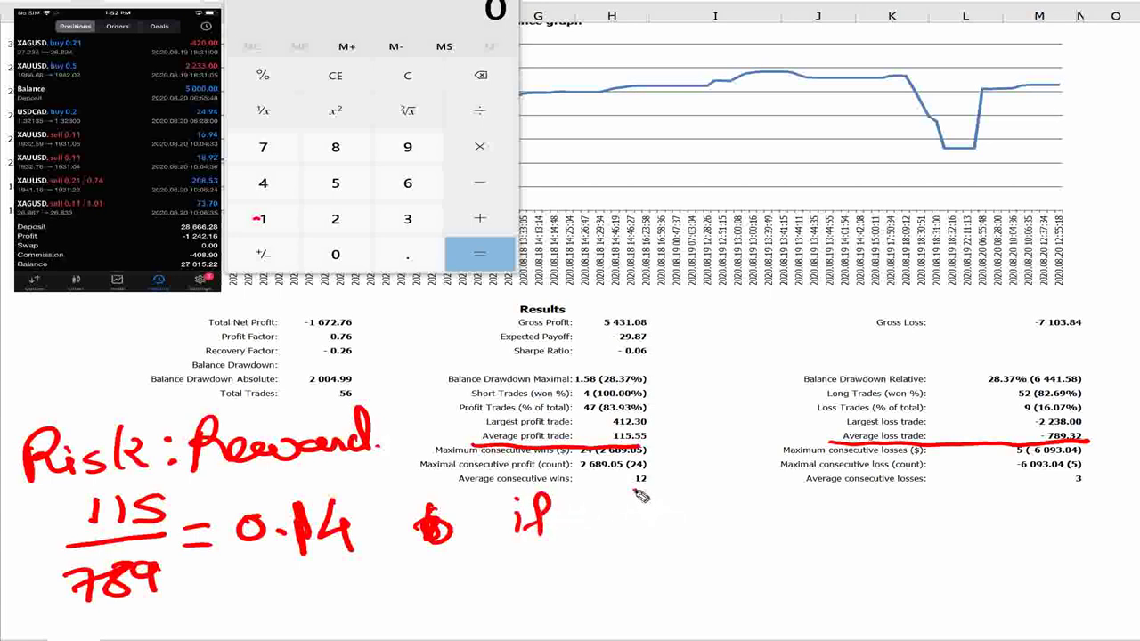
{"action": "left_click_drag", "start_coordinate": [634, 494], "coordinate": [628, 532]}
{"action": "left_click_drag", "start_coordinate": [619, 514], "coordinate": [669, 511]}
{"action": "left_click_drag", "start_coordinate": [669, 511], "coordinate": [767, 522]}
{"action": "mouse_move", "coordinate": [767, 522]}
{"action": "left_mouse_down"}
{"action": "mouse_move", "coordinate": [801, 526]}
{"action": "mouse_move", "coordinate": [808, 495]}
{"action": "left_mouse_up"}
{"action": "left_click_drag", "start_coordinate": [809, 495], "coordinate": [802, 530]}
Step: Write '47 Trades with 150' on the next line
{"action": "mouse_move", "coordinate": [373, 566]}
{"action": "left_mouse_down"}
{"action": "mouse_move", "coordinate": [361, 589]}
{"action": "mouse_move", "coordinate": [388, 591]}
{"action": "left_mouse_up"}
{"action": "mouse_move", "coordinate": [379, 575]}
{"action": "left_mouse_down"}
{"action": "mouse_move", "coordinate": [378, 607]}
{"action": "mouse_move", "coordinate": [419, 571]}
{"action": "left_mouse_up"}
{"action": "left_click_drag", "start_coordinate": [419, 571], "coordinate": [403, 611]}
{"action": "left_click_drag", "start_coordinate": [436, 572], "coordinate": [476, 568]}
{"action": "mouse_move", "coordinate": [456, 573]}
{"action": "left_mouse_down"}
{"action": "mouse_move", "coordinate": [453, 607]}
{"action": "mouse_move", "coordinate": [485, 584]}
{"action": "left_mouse_up"}
{"action": "mouse_move", "coordinate": [485, 584]}
{"action": "left_mouse_down"}
{"action": "mouse_move", "coordinate": [499, 590]}
{"action": "mouse_move", "coordinate": [515, 570]}
{"action": "left_mouse_up"}
{"action": "mouse_move", "coordinate": [514, 570]}
{"action": "left_mouse_down"}
{"action": "mouse_move", "coordinate": [504, 585]}
{"action": "mouse_move", "coordinate": [570, 578]}
{"action": "mouse_move", "coordinate": [584, 598]}
{"action": "left_mouse_up"}
{"action": "mouse_move", "coordinate": [628, 563]}
{"action": "left_mouse_down"}
{"action": "mouse_move", "coordinate": [627, 587]}
{"action": "mouse_move", "coordinate": [703, 570]}
{"action": "mouse_move", "coordinate": [723, 579]}
{"action": "left_mouse_up"}
{"action": "mouse_move", "coordinate": [785, 540]}
{"action": "left_mouse_down"}
{"action": "mouse_move", "coordinate": [784, 563]}
{"action": "mouse_move", "coordinate": [844, 537]}
{"action": "left_mouse_up"}
{"action": "mouse_move", "coordinate": [915, 559]}
{"action": "left_mouse_down"}
{"action": "mouse_move", "coordinate": [926, 534]}
{"action": "mouse_move", "coordinate": [1015, 538]}
{"action": "mouse_move", "coordinate": [1048, 525]}
{"action": "left_mouse_up"}
Step: Finish writing 'Profit' and compute 47 × 150 = 7,050 in Calculator
{"action": "mouse_move", "coordinate": [710, 589]}
{"action": "left_mouse_down"}
{"action": "mouse_move", "coordinate": [717, 622]}
{"action": "mouse_move", "coordinate": [850, 610]}
{"action": "mouse_move", "coordinate": [890, 593]}
{"action": "mouse_move", "coordinate": [935, 605]}
{"action": "left_mouse_up"}
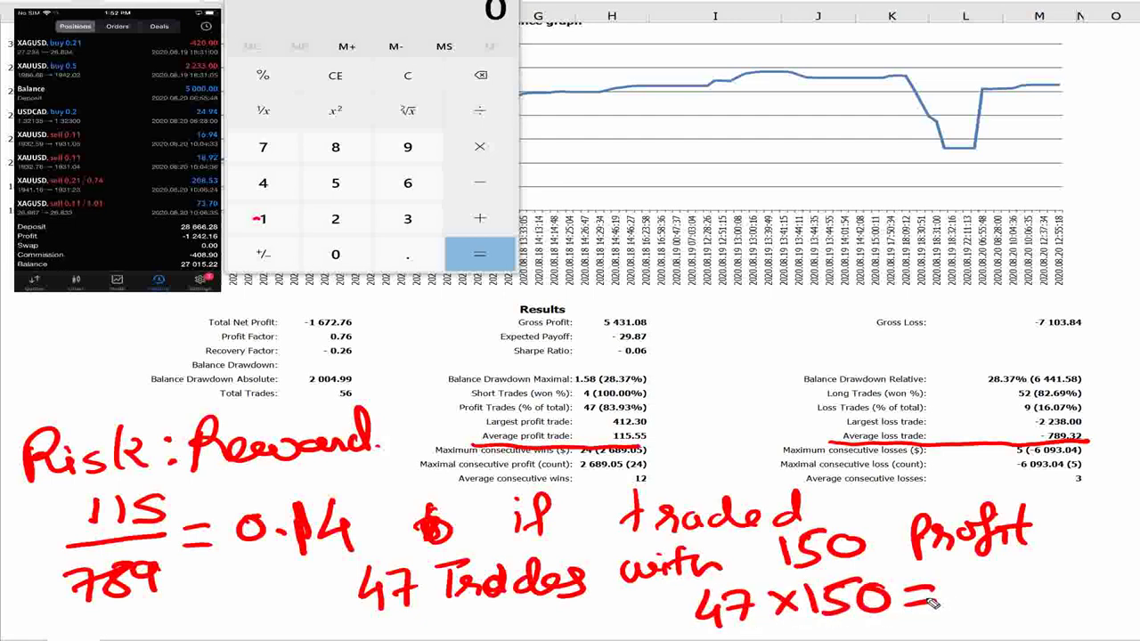
{"action": "left_click", "coordinate": [262, 182]}
{"action": "left_click", "coordinate": [262, 147]}
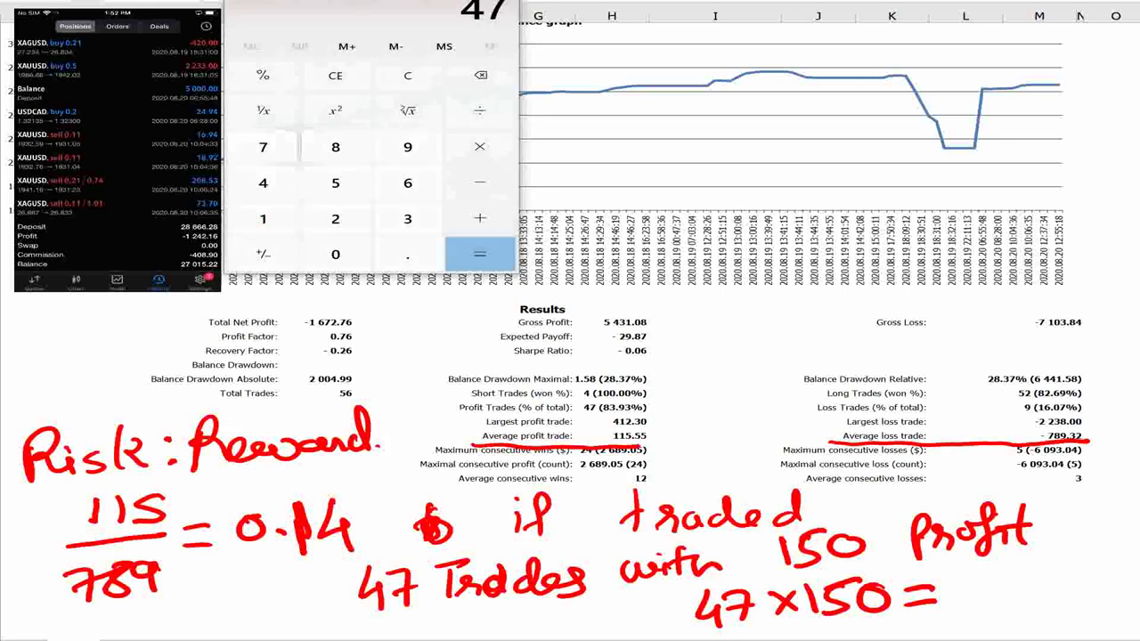
{"action": "left_click", "coordinate": [479, 147]}
{"action": "left_click", "coordinate": [262, 219]}
{"action": "left_click", "coordinate": [335, 183]}
{"action": "left_click", "coordinate": [334, 254]}
{"action": "left_click", "coordinate": [479, 254]}
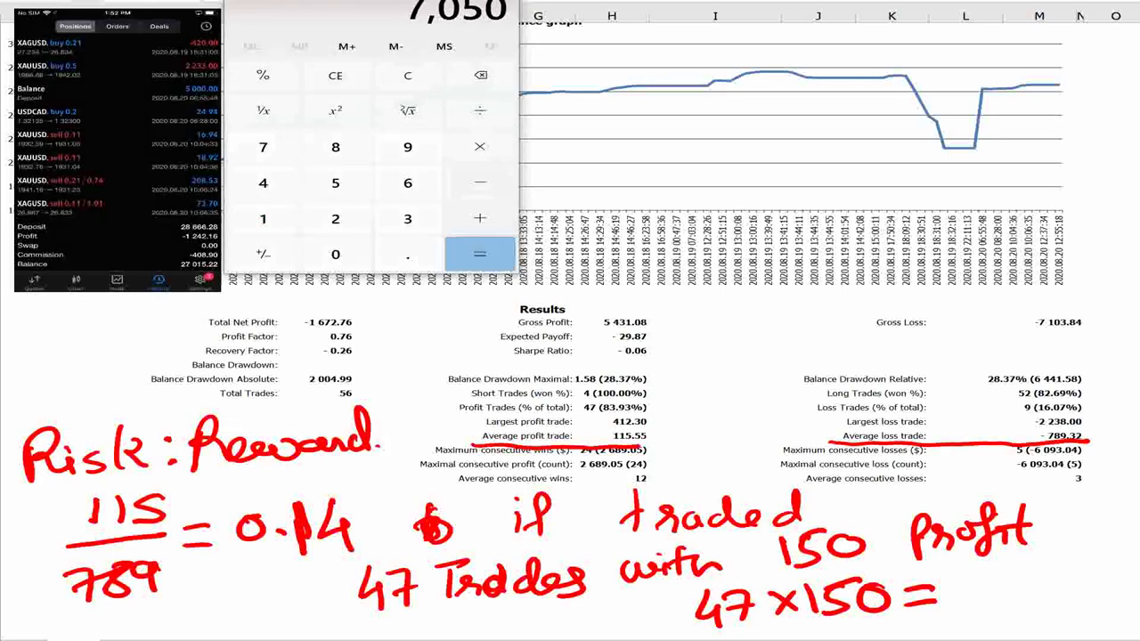
Step: Write 47x150 = 7050/- on the report and re-circle the 47 winning and 9 losing trades
{"action": "left_click", "coordinate": [977, 602]}
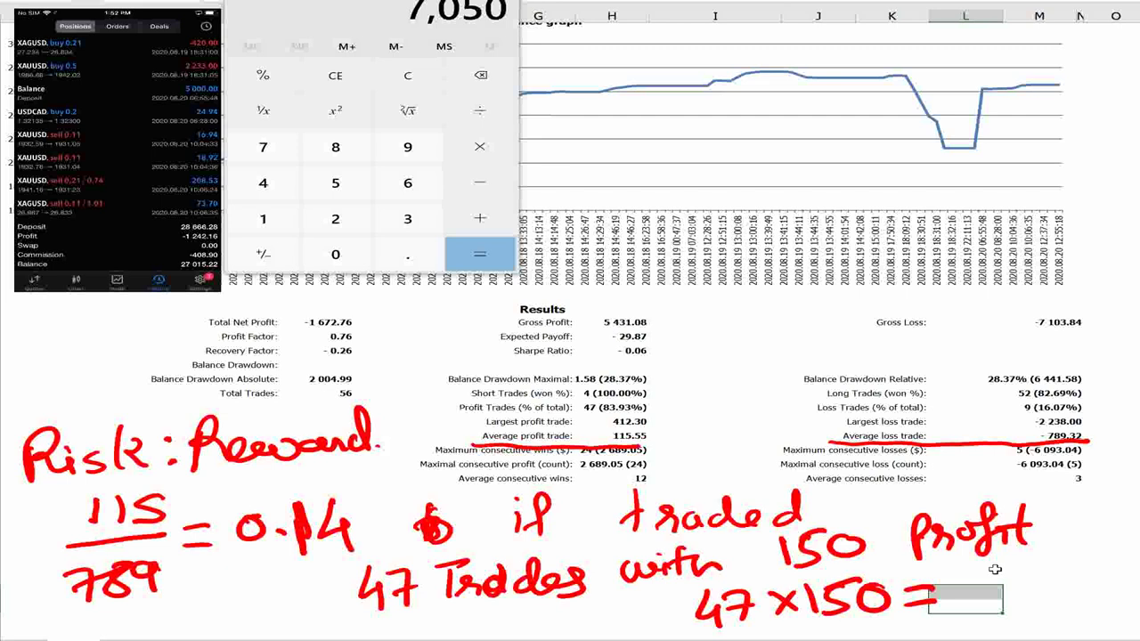
{"action": "left_click_drag", "start_coordinate": [965, 585], "coordinate": [1065, 583]}
{"action": "left_click_drag", "start_coordinate": [1099, 547], "coordinate": [1068, 618]}
{"action": "left_click_drag", "start_coordinate": [1082, 597], "coordinate": [1122, 582]}
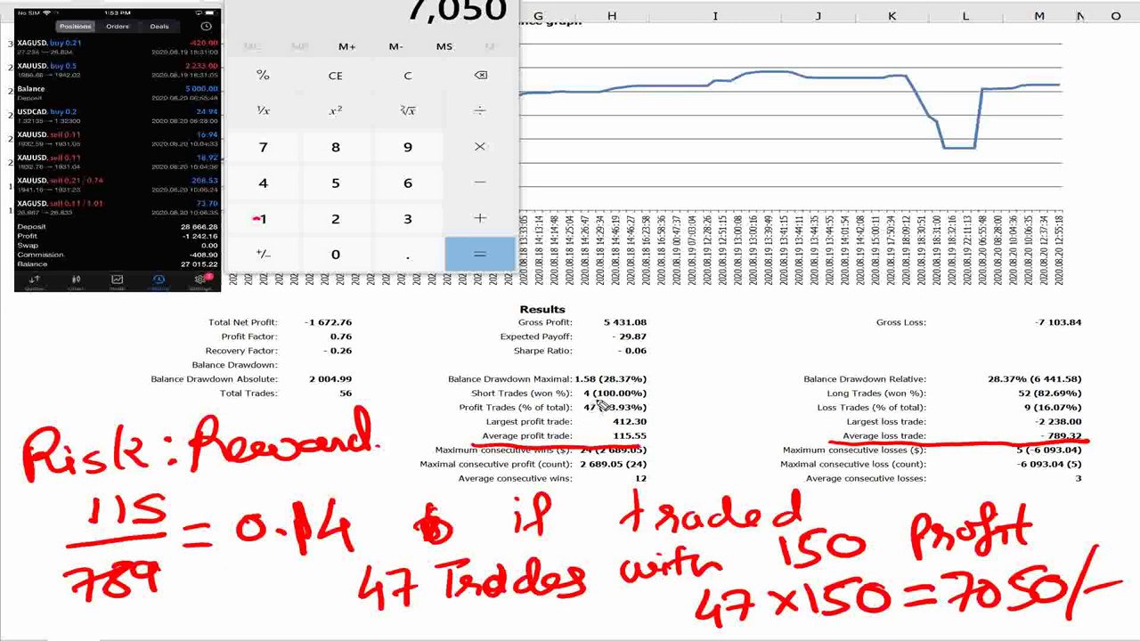
{"action": "mouse_move", "coordinate": [594, 399]}
{"action": "left_mouse_down"}
{"action": "mouse_move", "coordinate": [578, 416]}
{"action": "mouse_move", "coordinate": [600, 403]}
{"action": "left_mouse_up"}
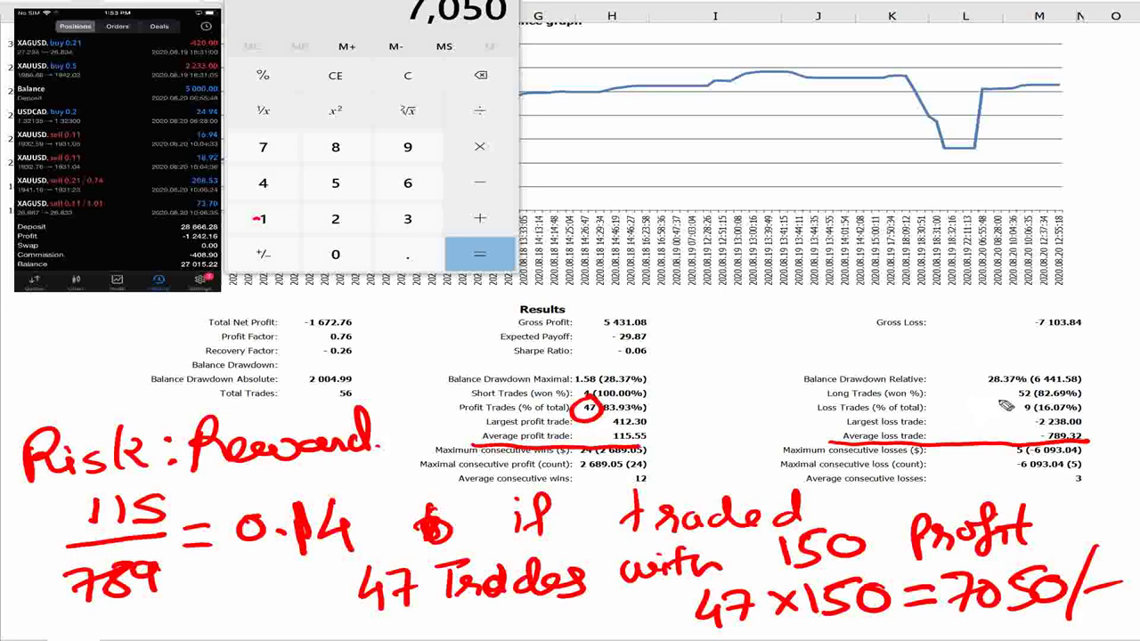
{"action": "mouse_move", "coordinate": [1032, 412]}
{"action": "left_mouse_down"}
{"action": "mouse_move", "coordinate": [1015, 425]}
{"action": "mouse_move", "coordinate": [1000, 406]}
{"action": "left_mouse_up"}
Step: Note 'Loss if maintain 400' with an arrow up and write 9x400 = 3600/-
{"action": "mouse_move", "coordinate": [690, 294]}
{"action": "left_mouse_down"}
{"action": "mouse_move", "coordinate": [717, 314]}
{"action": "mouse_move", "coordinate": [804, 312]}
{"action": "mouse_move", "coordinate": [1053, 289]}
{"action": "mouse_move", "coordinate": [1079, 273]}
{"action": "left_mouse_up"}
{"action": "mouse_move", "coordinate": [728, 334]}
{"action": "left_mouse_down"}
{"action": "mouse_move", "coordinate": [736, 365]}
{"action": "mouse_move", "coordinate": [788, 344]}
{"action": "mouse_move", "coordinate": [812, 358]}
{"action": "mouse_move", "coordinate": [834, 324]}
{"action": "left_mouse_up"}
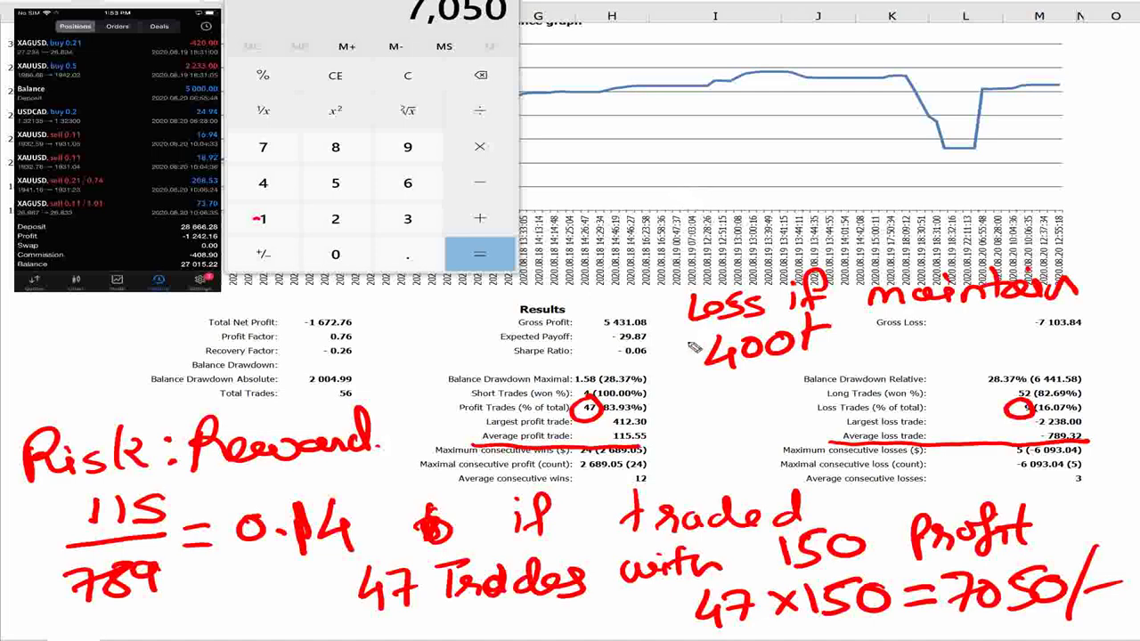
{"action": "mouse_move", "coordinate": [693, 353]}
{"action": "left_mouse_down"}
{"action": "mouse_move", "coordinate": [637, 242]}
{"action": "mouse_move", "coordinate": [630, 162]}
{"action": "mouse_move", "coordinate": [639, 189]}
{"action": "left_mouse_up"}
{"action": "mouse_move", "coordinate": [691, 151]}
{"action": "left_mouse_down"}
{"action": "mouse_move", "coordinate": [854, 160]}
{"action": "mouse_move", "coordinate": [892, 175]}
{"action": "mouse_move", "coordinate": [1065, 158]}
{"action": "left_mouse_up"}
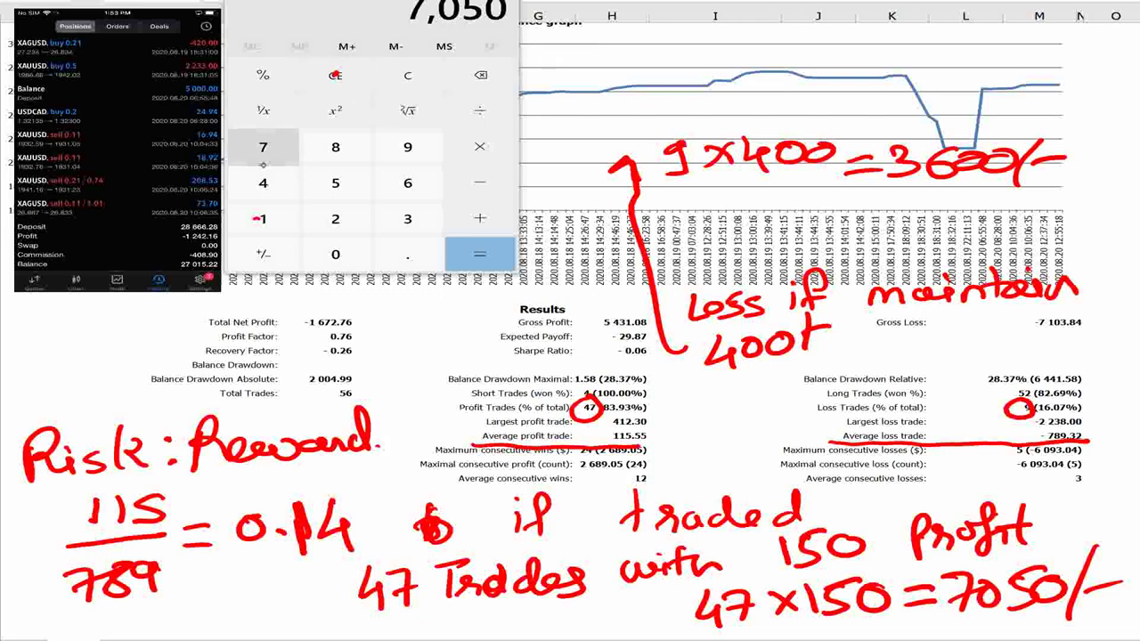
Step: Calculate 7050 − 3600 in Calculator
{"action": "left_click", "coordinate": [262, 147]}
{"action": "left_click", "coordinate": [335, 254]}
{"action": "left_click", "coordinate": [336, 182]}
{"action": "left_click", "coordinate": [334, 253]}
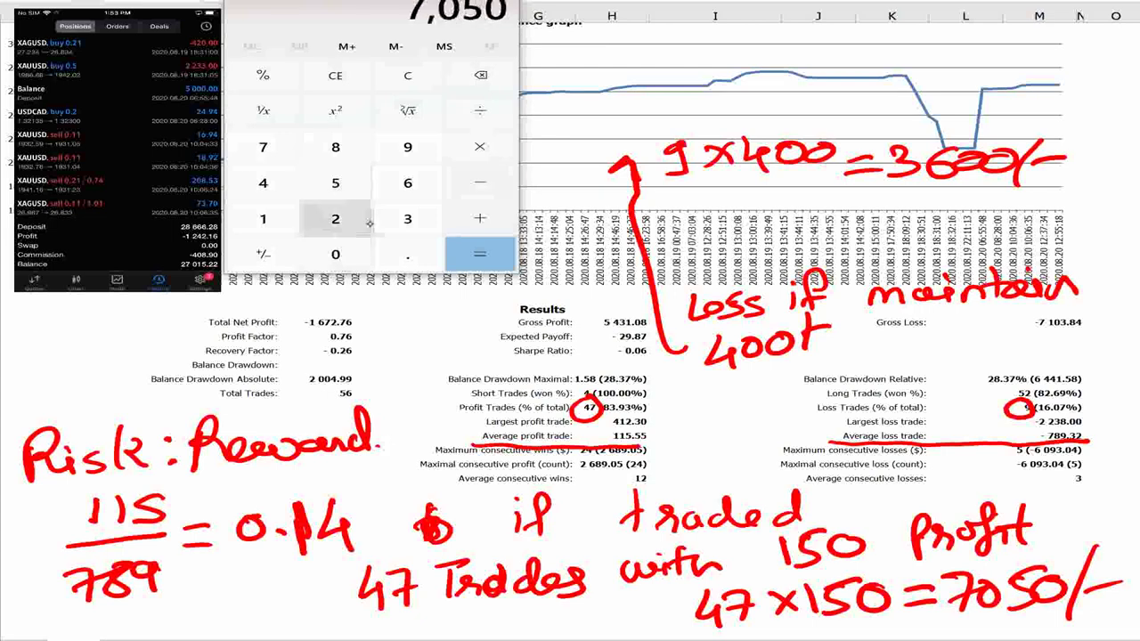
{"action": "left_click", "coordinate": [479, 183]}
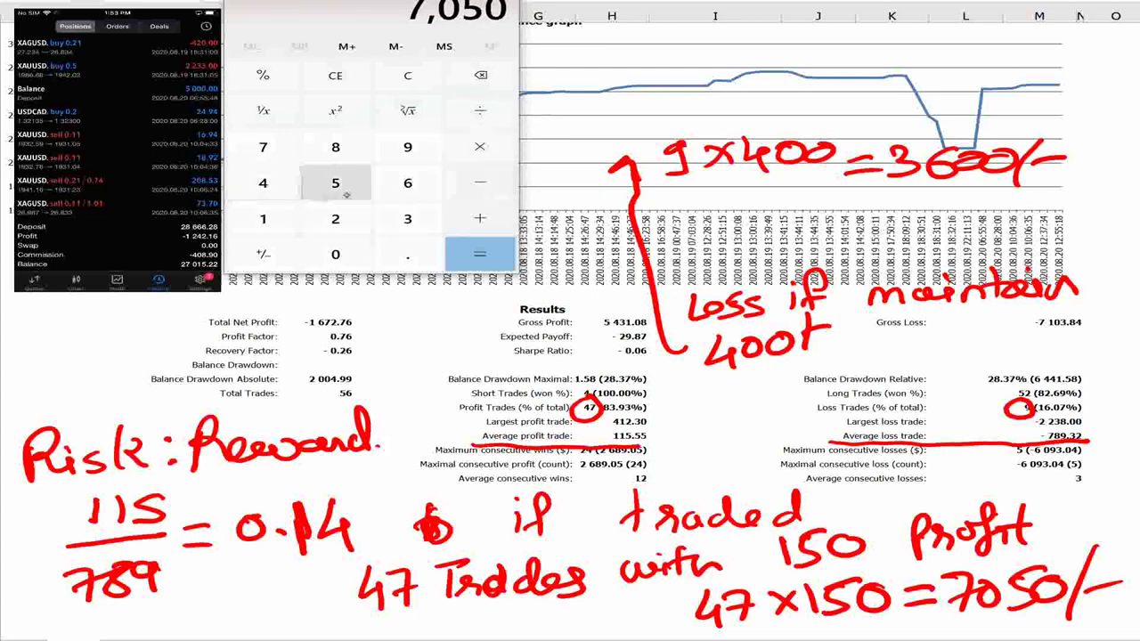
{"action": "left_click", "coordinate": [406, 218]}
{"action": "left_click", "coordinate": [407, 182]}
{"action": "left_click", "coordinate": [335, 254]}
{"action": "left_click", "coordinate": [335, 254]}
{"action": "left_click", "coordinate": [480, 254]}
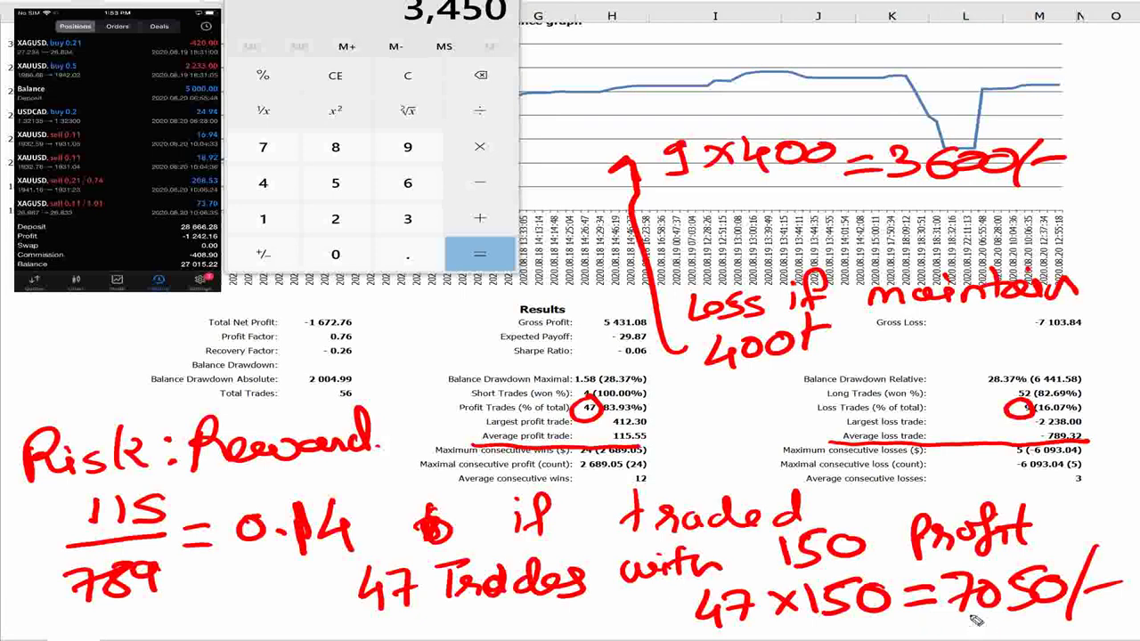
Step: Underline the 7050 and 3600 figures and write 7050 - 3600 = 3450 at the top
{"action": "mouse_move", "coordinate": [930, 620]}
{"action": "left_mouse_down"}
{"action": "mouse_move", "coordinate": [1064, 613]}
{"action": "mouse_move", "coordinate": [930, 617]}
{"action": "left_mouse_up"}
{"action": "left_click_drag", "start_coordinate": [880, 189], "coordinate": [1001, 187]}
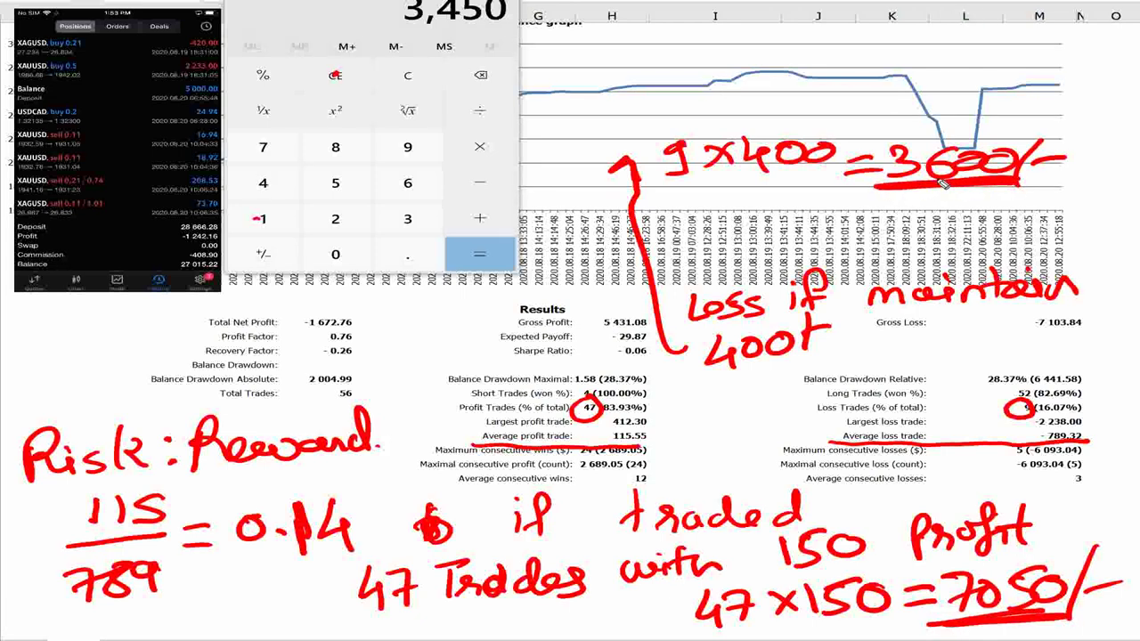
{"action": "mouse_move", "coordinate": [572, 43]}
{"action": "left_mouse_down"}
{"action": "mouse_move", "coordinate": [609, 39]}
{"action": "mouse_move", "coordinate": [584, 67]}
{"action": "mouse_move", "coordinate": [626, 41]}
{"action": "mouse_move", "coordinate": [657, 61]}
{"action": "left_mouse_up"}
{"action": "mouse_move", "coordinate": [726, 40]}
{"action": "left_mouse_down"}
{"action": "mouse_move", "coordinate": [842, 55]}
{"action": "mouse_move", "coordinate": [951, 43]}
{"action": "left_mouse_up"}
{"action": "mouse_move", "coordinate": [924, 53]}
{"action": "left_mouse_down"}
{"action": "mouse_move", "coordinate": [1013, 53]}
{"action": "mouse_move", "coordinate": [1015, 69]}
{"action": "left_mouse_up"}
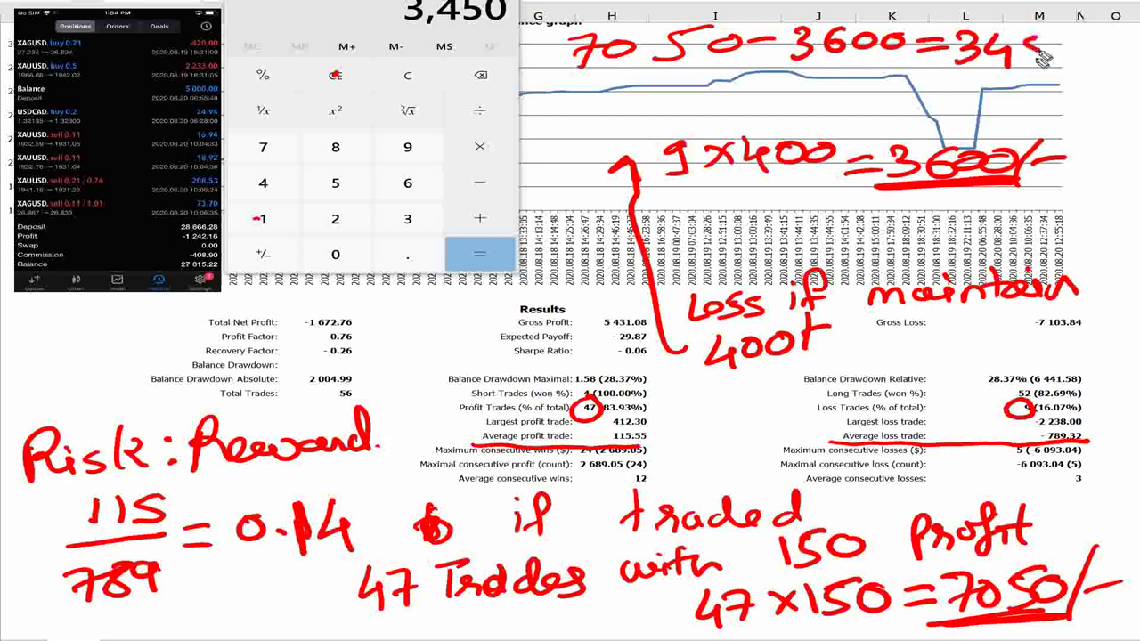
{"action": "mouse_move", "coordinate": [1050, 36]}
{"action": "left_mouse_down"}
{"action": "mouse_move", "coordinate": [1026, 67]}
{"action": "mouse_move", "coordinate": [1074, 41]}
{"action": "left_mouse_up"}
{"action": "mouse_move", "coordinate": [952, 74]}
{"action": "left_mouse_down"}
{"action": "mouse_move", "coordinate": [1085, 62]}
{"action": "mouse_move", "coordinate": [975, 94]}
{"action": "mouse_move", "coordinate": [1068, 13]}
{"action": "left_mouse_up"}
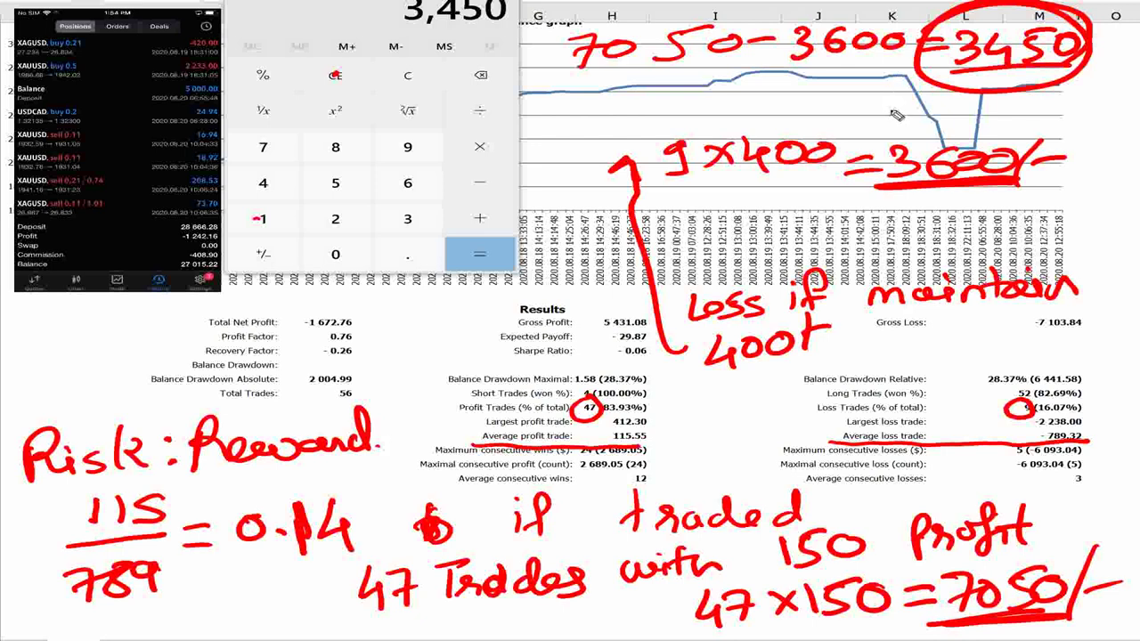
Step: Underline Gross Loss and Gross Profit, add an arrow labelled 7050, and circle Total Net Profit -1 672.76
{"action": "left_click_drag", "start_coordinate": [1022, 336], "coordinate": [1095, 332]}
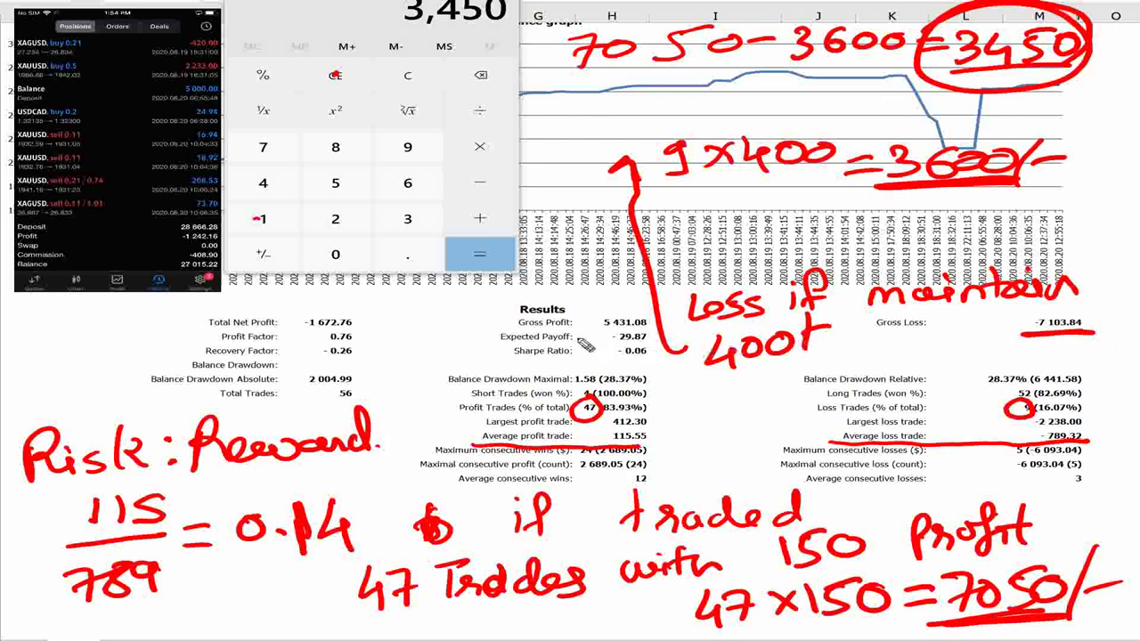
{"action": "left_click_drag", "start_coordinate": [585, 337], "coordinate": [650, 335]}
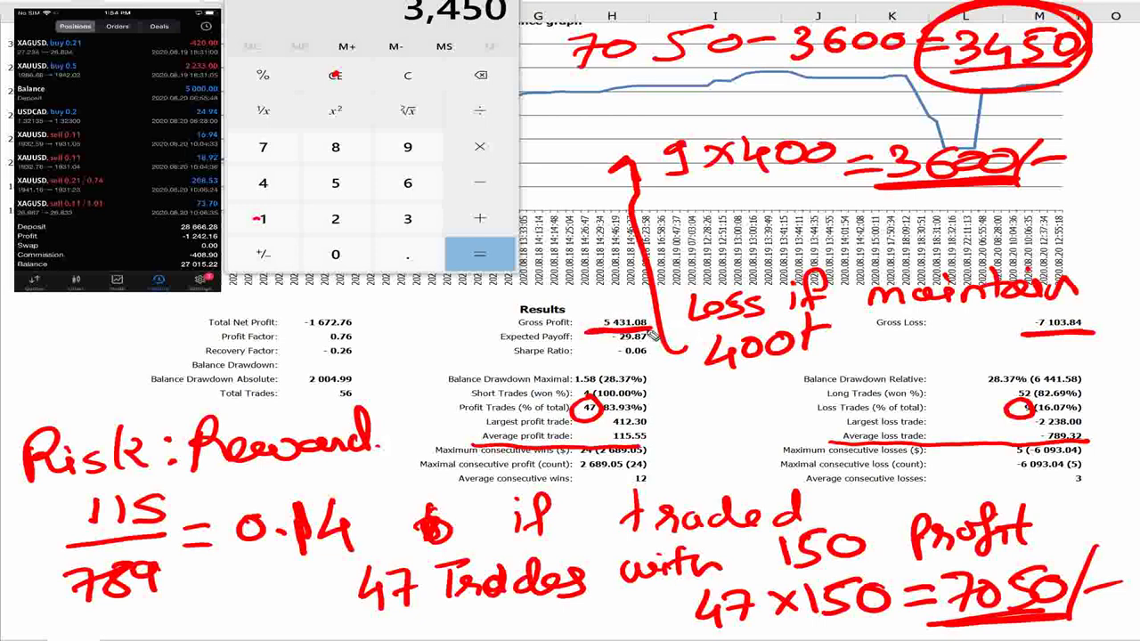
{"action": "mouse_move", "coordinate": [657, 339]}
{"action": "left_mouse_down"}
{"action": "mouse_move", "coordinate": [674, 412]}
{"action": "mouse_move", "coordinate": [708, 419]}
{"action": "mouse_move", "coordinate": [757, 397]}
{"action": "left_mouse_up"}
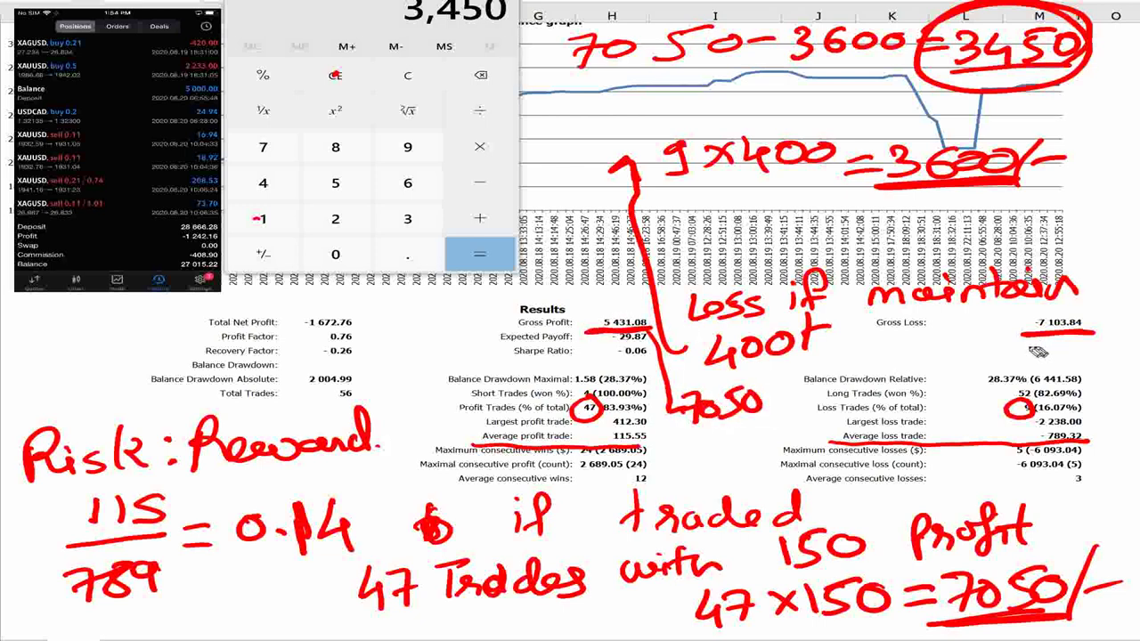
{"action": "mouse_move", "coordinate": [1027, 345]}
{"action": "left_mouse_down"}
{"action": "mouse_move", "coordinate": [1113, 351]}
{"action": "mouse_move", "coordinate": [1104, 359]}
{"action": "left_mouse_up"}
{"action": "mouse_move", "coordinate": [356, 307]}
{"action": "left_mouse_down"}
{"action": "mouse_move", "coordinate": [330, 301]}
{"action": "mouse_move", "coordinate": [298, 351]}
{"action": "mouse_move", "coordinate": [396, 318]}
{"action": "mouse_move", "coordinate": [392, 329]}
{"action": "mouse_move", "coordinate": [408, 334]}
{"action": "mouse_move", "coordinate": [451, 331]}
{"action": "mouse_move", "coordinate": [481, 303]}
{"action": "left_mouse_up"}
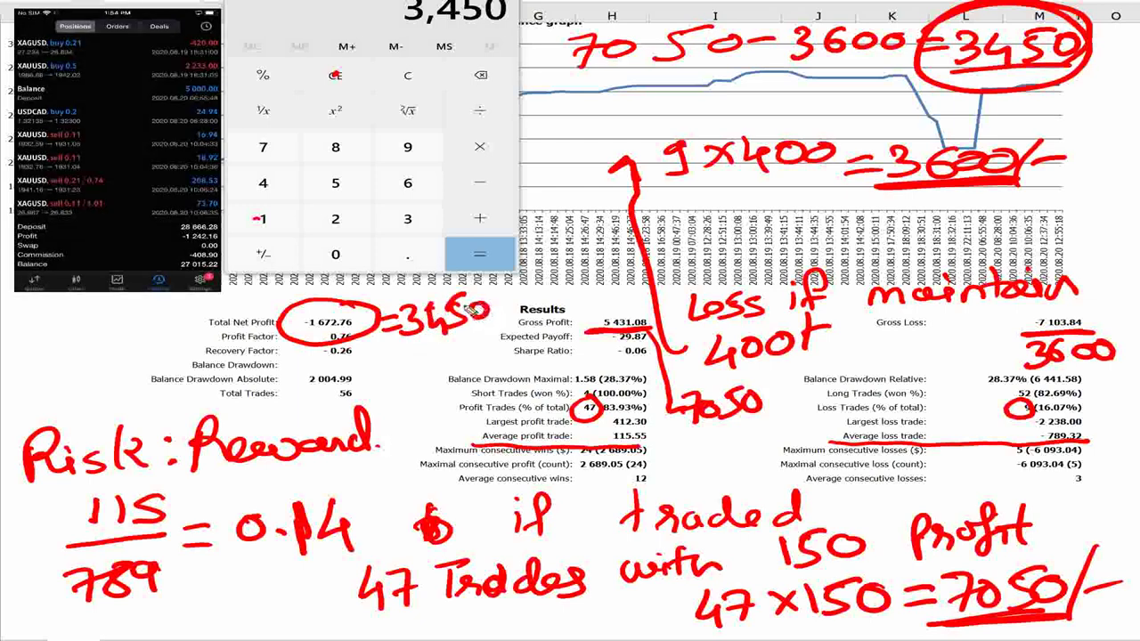
Step: Handwrite 150/400 = 0.37 beside Total Net Profit
{"action": "mouse_move", "coordinate": [20, 314]}
{"action": "left_mouse_down"}
{"action": "mouse_move", "coordinate": [18, 344]}
{"action": "mouse_move", "coordinate": [33, 347]}
{"action": "left_mouse_up"}
{"action": "left_click_drag", "start_coordinate": [81, 312], "coordinate": [88, 334]}
{"action": "left_click_drag", "start_coordinate": [14, 361], "coordinate": [109, 333]}
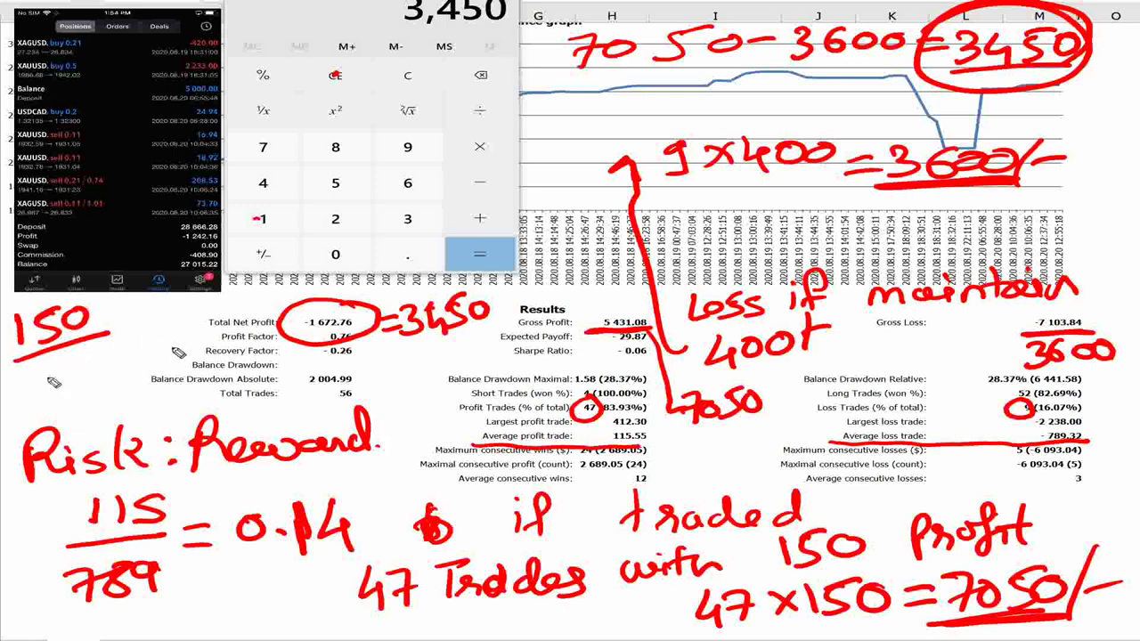
{"action": "left_click_drag", "start_coordinate": [37, 366], "coordinate": [51, 388]}
{"action": "mouse_move", "coordinate": [45, 372]}
{"action": "left_mouse_down"}
{"action": "mouse_move", "coordinate": [42, 397]}
{"action": "mouse_move", "coordinate": [62, 369]}
{"action": "mouse_move", "coordinate": [134, 326]}
{"action": "left_mouse_up"}
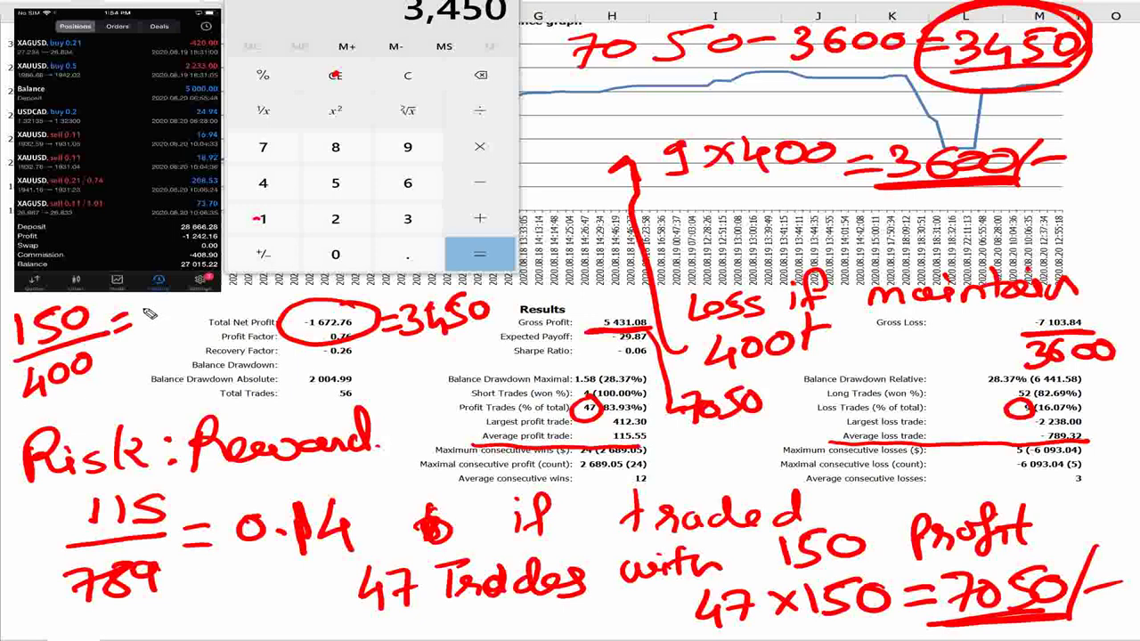
{"action": "mouse_move", "coordinate": [149, 314]}
{"action": "left_mouse_down"}
{"action": "mouse_move", "coordinate": [140, 331]}
{"action": "mouse_move", "coordinate": [157, 312]}
{"action": "left_mouse_up"}
{"action": "mouse_move", "coordinate": [164, 331]}
{"action": "left_mouse_down"}
{"action": "mouse_move", "coordinate": [189, 316]}
{"action": "mouse_move", "coordinate": [178, 328]}
{"action": "mouse_move", "coordinate": [204, 325]}
{"action": "mouse_move", "coordinate": [140, 352]}
{"action": "mouse_move", "coordinate": [220, 327]}
{"action": "left_mouse_up"}
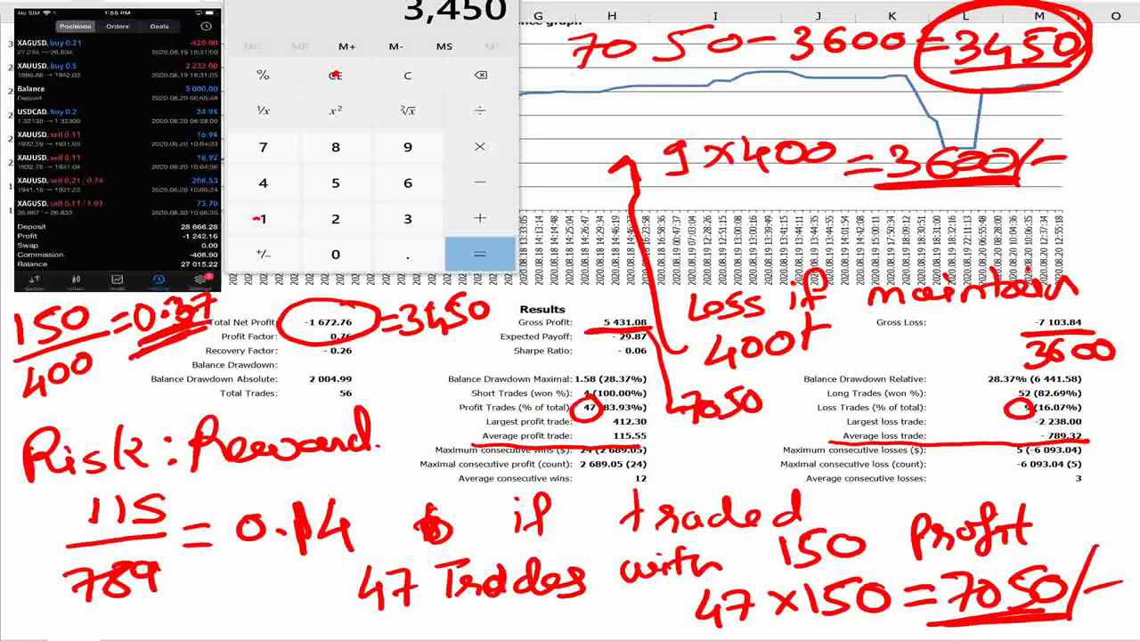
Step: Verify 150 ÷ 400 = 0.375 in Calculator
{"action": "left_click", "coordinate": [262, 218]}
{"action": "left_click", "coordinate": [334, 183]}
{"action": "left_click", "coordinate": [334, 254]}
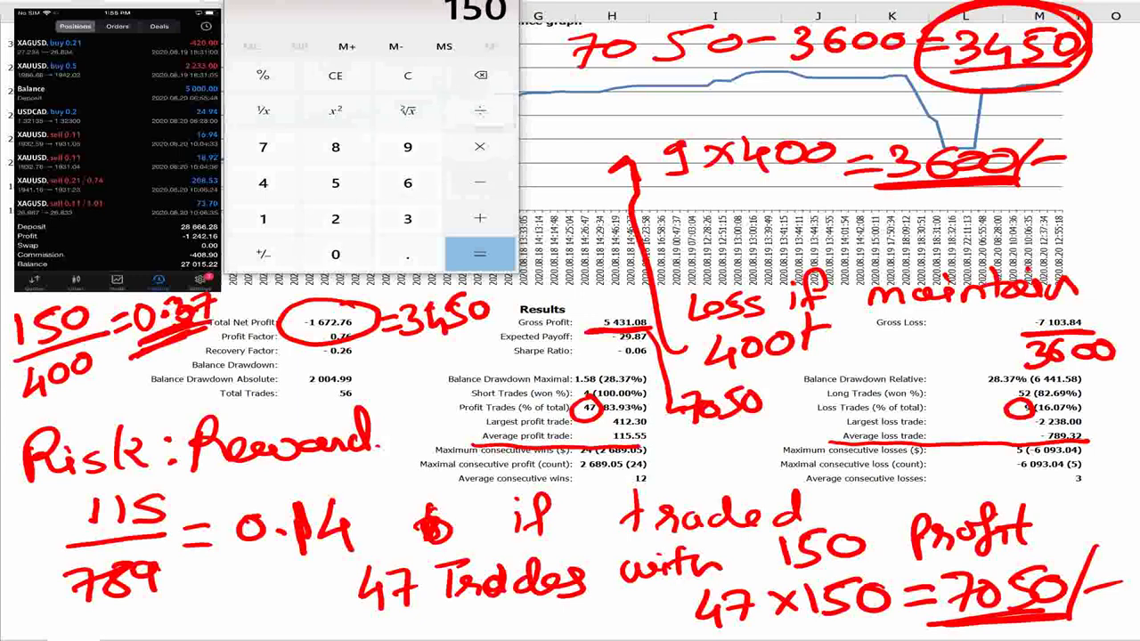
{"action": "left_click", "coordinate": [263, 183]}
{"action": "left_click", "coordinate": [335, 254]}
{"action": "left_click", "coordinate": [335, 254]}
{"action": "left_click", "coordinate": [479, 254]}
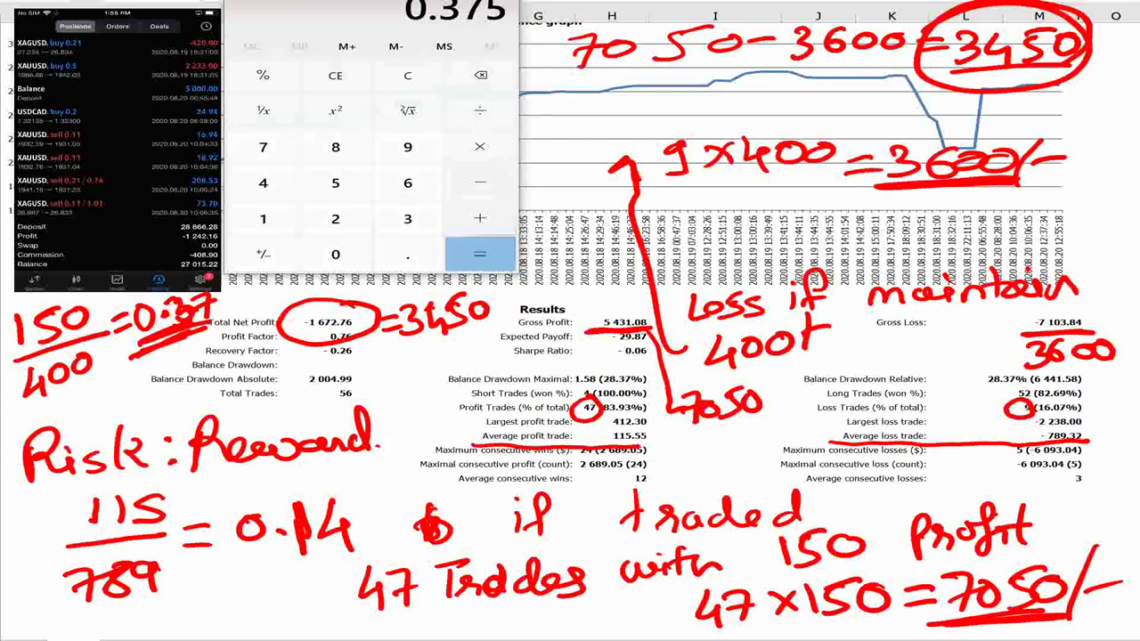
Step: Close the calculator and handwrite 'we Advise' over the balance chart
{"action": "key", "text": "alt+Tab"}
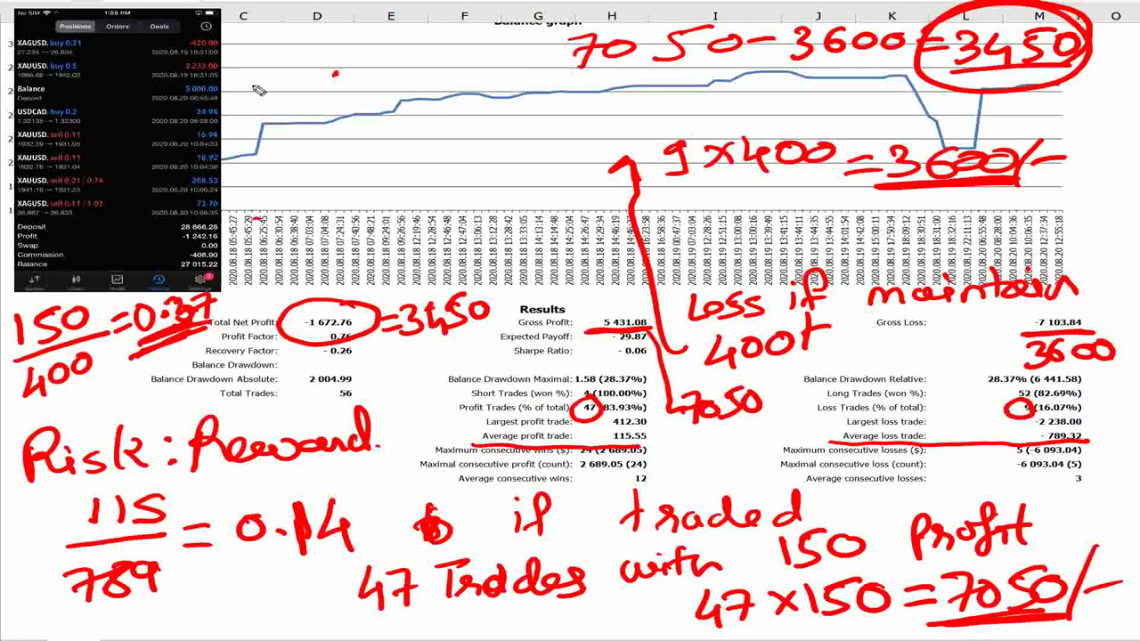
{"action": "left_click_drag", "start_coordinate": [247, 78], "coordinate": [278, 75]}
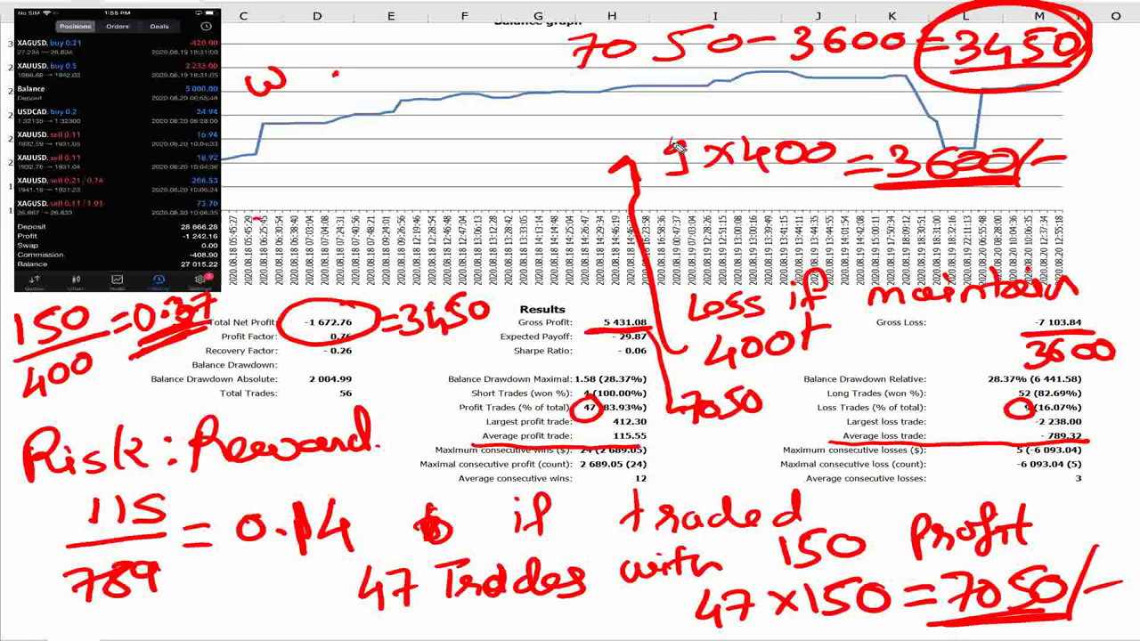
{"action": "left_click_drag", "start_coordinate": [294, 80], "coordinate": [340, 78]}
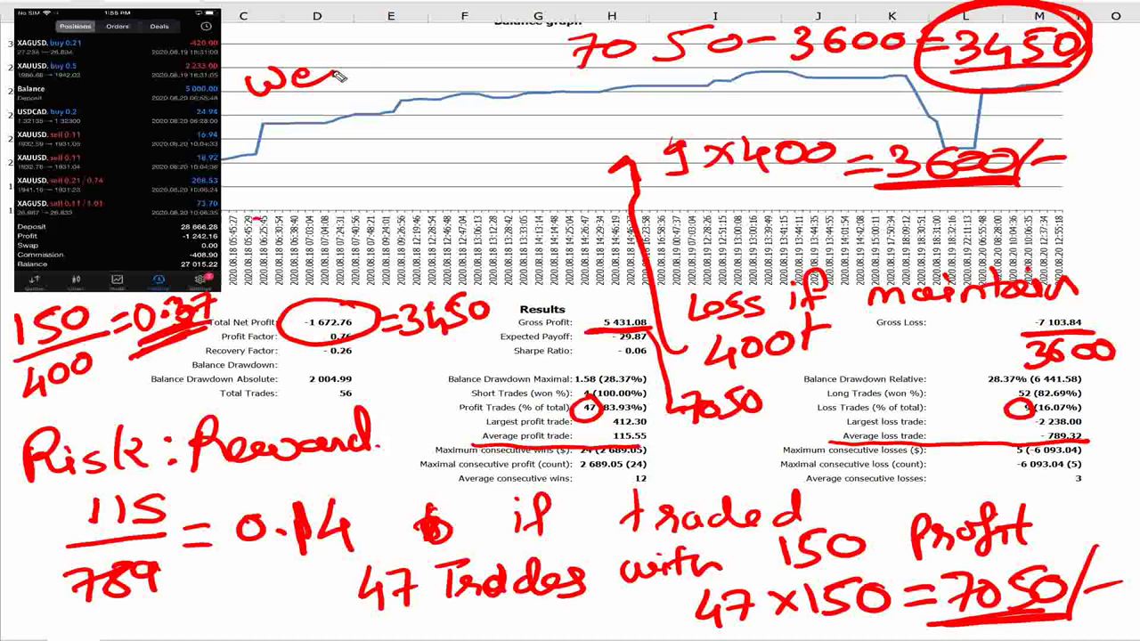
{"action": "left_click_drag", "start_coordinate": [951, 428], "coordinate": [967, 424]}
{"action": "left_click", "coordinate": [344, 79]}
{"action": "mouse_move", "coordinate": [346, 69]}
{"action": "left_mouse_down"}
{"action": "mouse_move", "coordinate": [358, 43]}
{"action": "mouse_move", "coordinate": [400, 55]}
{"action": "mouse_move", "coordinate": [463, 41]}
{"action": "left_mouse_up"}
{"action": "mouse_move", "coordinate": [279, 156]}
{"action": "left_mouse_down"}
{"action": "mouse_move", "coordinate": [285, 178]}
{"action": "mouse_move", "coordinate": [335, 178]}
{"action": "mouse_move", "coordinate": [415, 140]}
{"action": "mouse_move", "coordinate": [574, 114]}
{"action": "left_mouse_up"}
Step: Write 'Risk|Reward = 1:1 minimum to 1:1.57 Excellent' below the advice
{"action": "mouse_move", "coordinate": [354, 202]}
{"action": "left_mouse_down"}
{"action": "mouse_move", "coordinate": [388, 191]}
{"action": "mouse_move", "coordinate": [410, 203]}
{"action": "mouse_move", "coordinate": [620, 133]}
{"action": "left_mouse_up"}
{"action": "mouse_move", "coordinate": [374, 230]}
{"action": "left_mouse_down"}
{"action": "mouse_move", "coordinate": [390, 254]}
{"action": "mouse_move", "coordinate": [463, 223]}
{"action": "mouse_move", "coordinate": [485, 244]}
{"action": "mouse_move", "coordinate": [502, 217]}
{"action": "mouse_move", "coordinate": [496, 230]}
{"action": "mouse_move", "coordinate": [559, 194]}
{"action": "mouse_move", "coordinate": [538, 235]}
{"action": "left_mouse_up"}
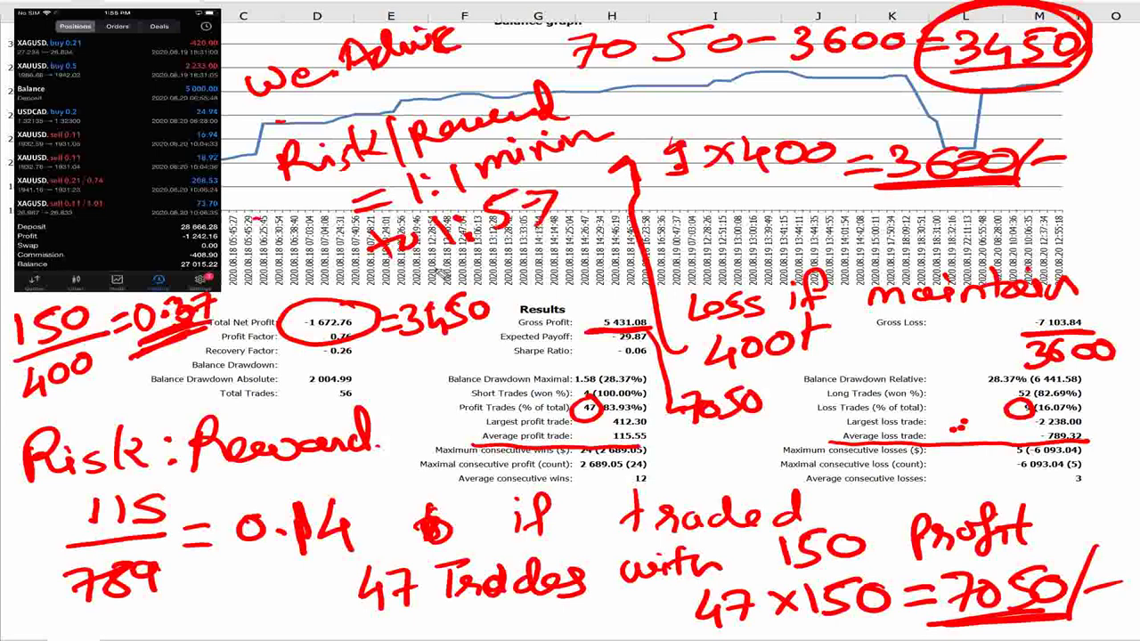
{"action": "mouse_move", "coordinate": [437, 272]}
{"action": "left_mouse_down"}
{"action": "mouse_move", "coordinate": [480, 267]}
{"action": "mouse_move", "coordinate": [594, 214]}
{"action": "mouse_move", "coordinate": [577, 224]}
{"action": "left_mouse_up"}
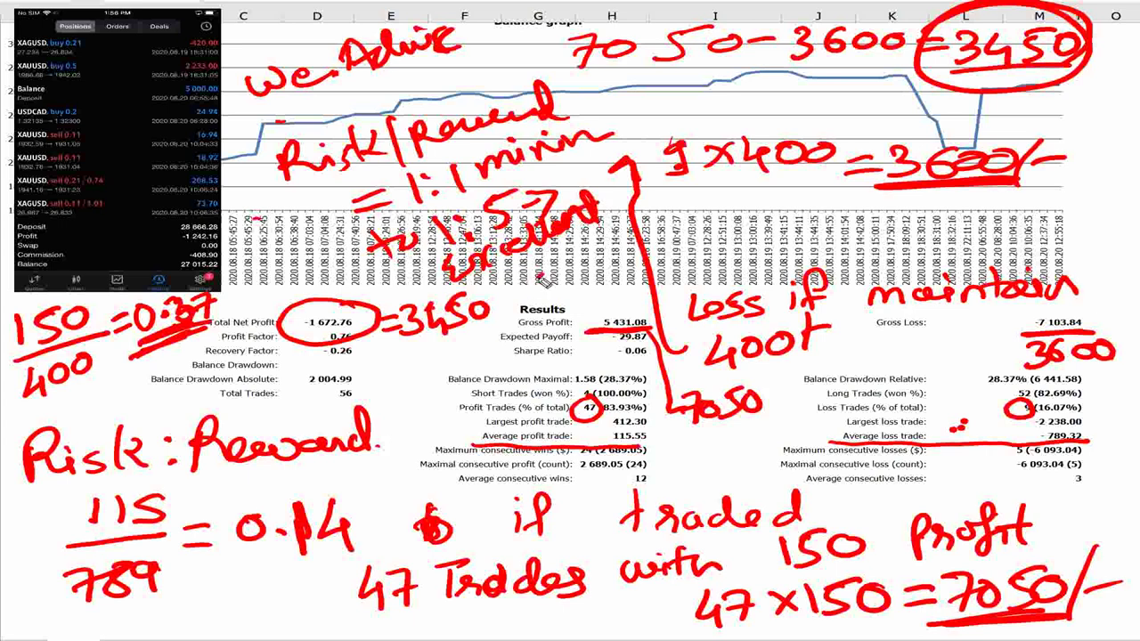